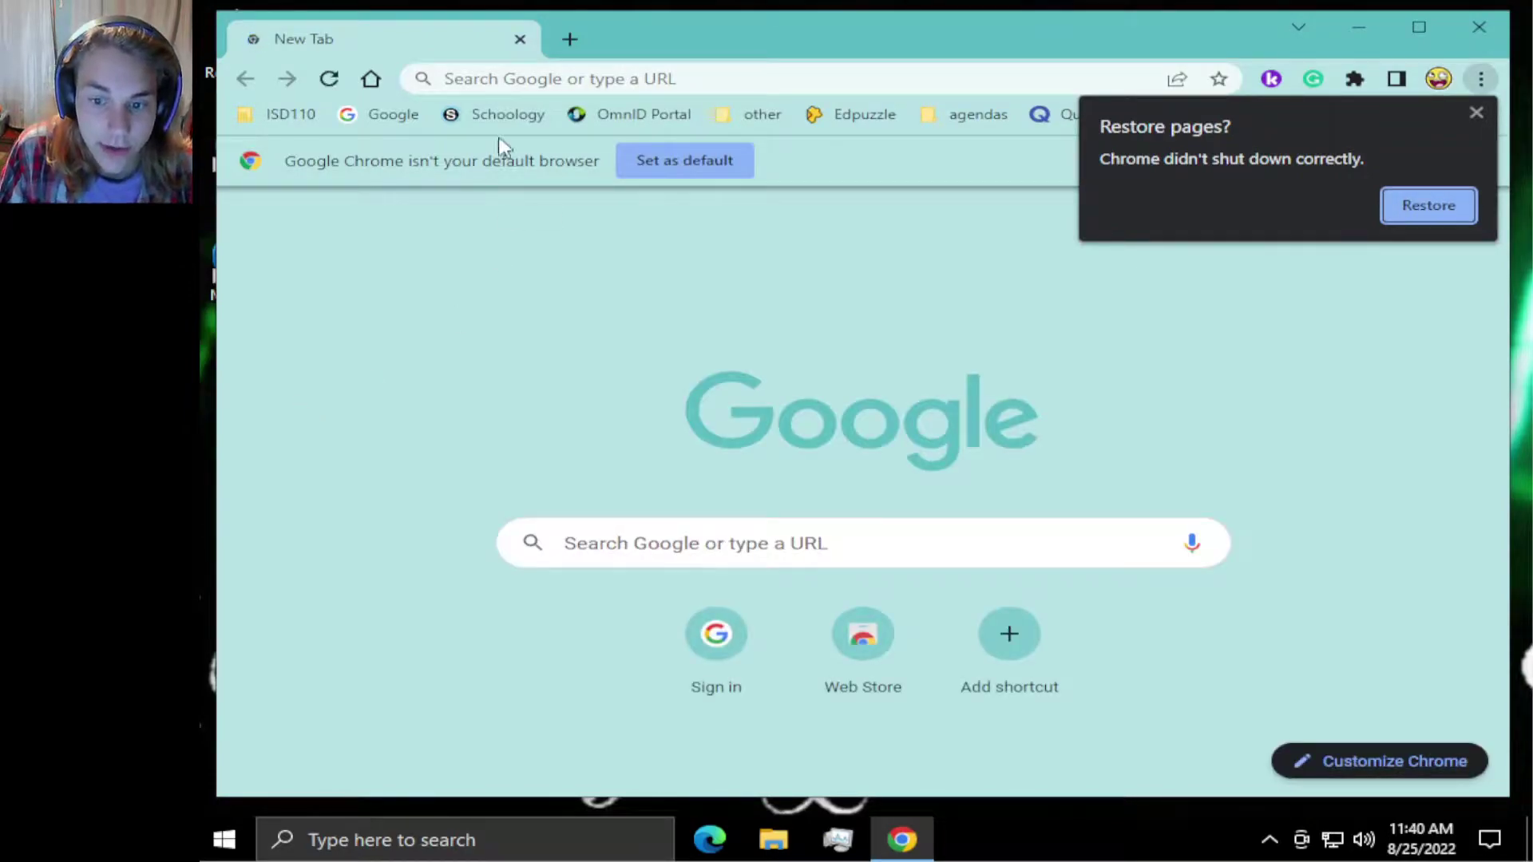
Search Google for 'ungoogled chromium' from the address bar, declining the microphone prompt.
click(591, 548)
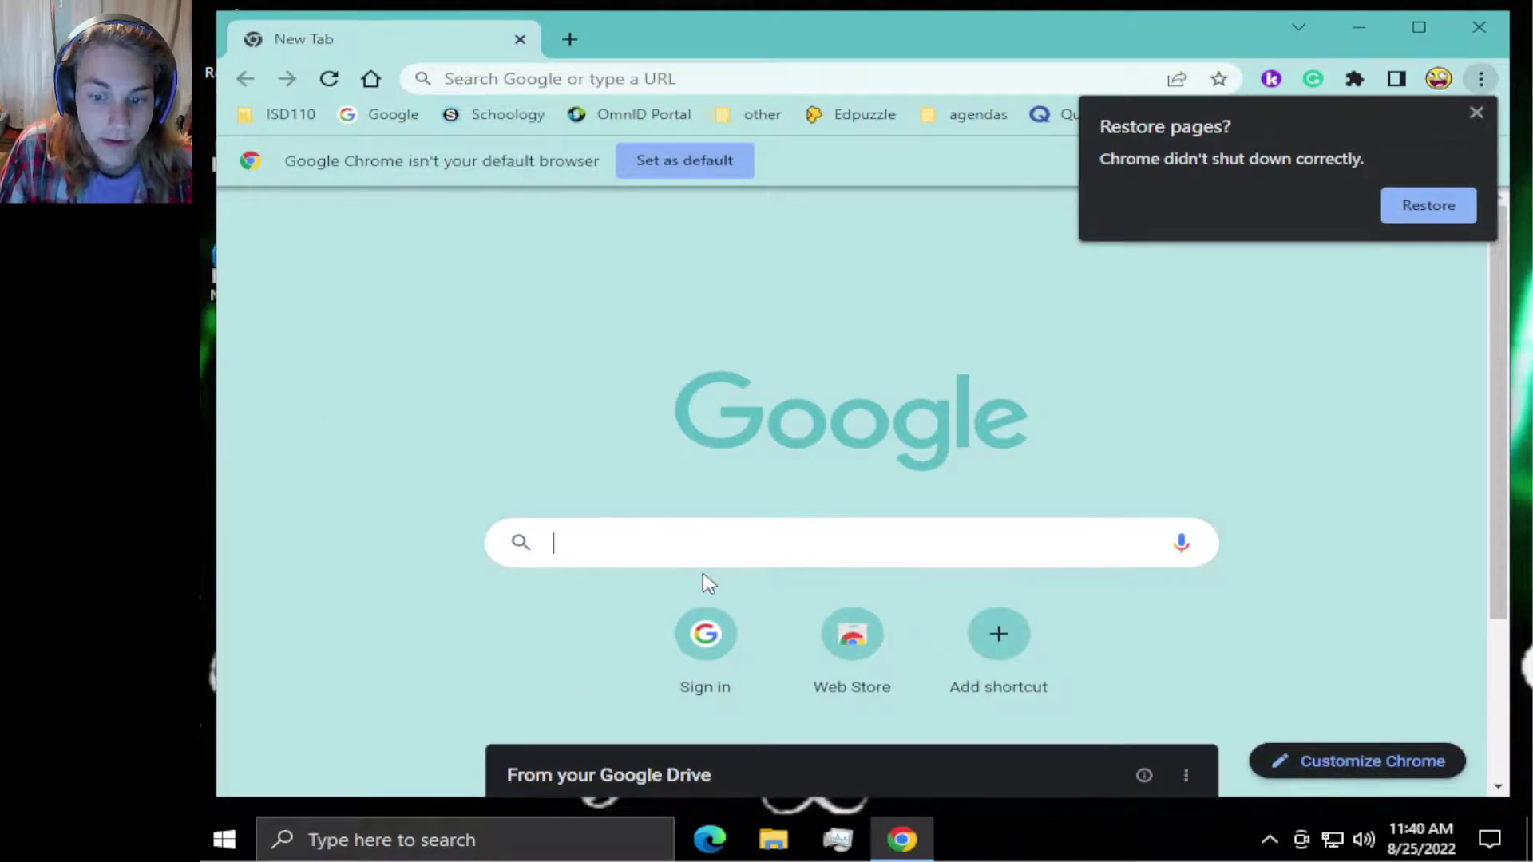
text(ungoogled chromium)
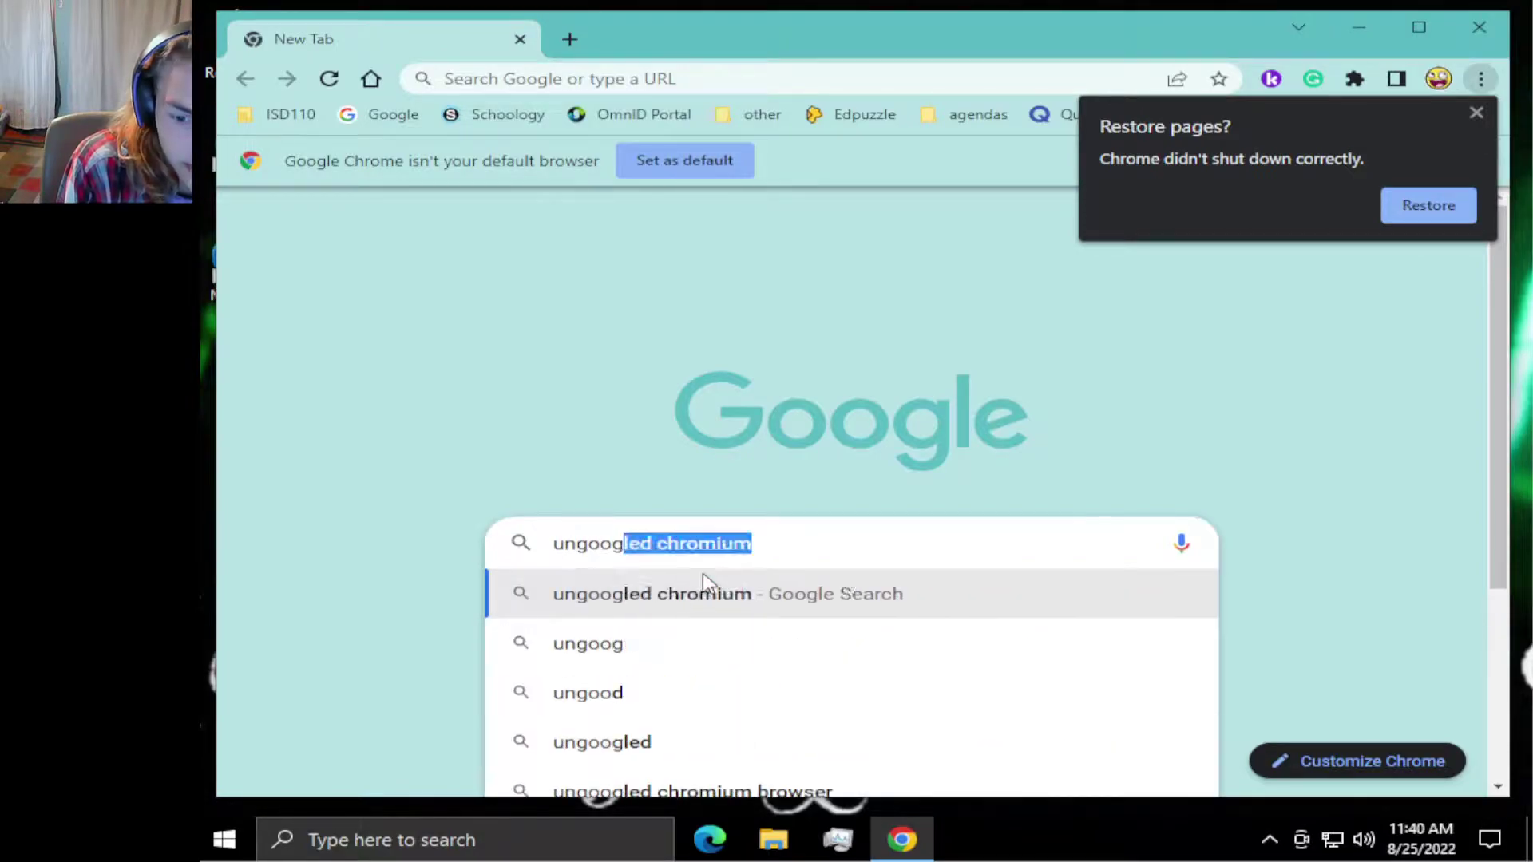
key(Tab)
key(Return)
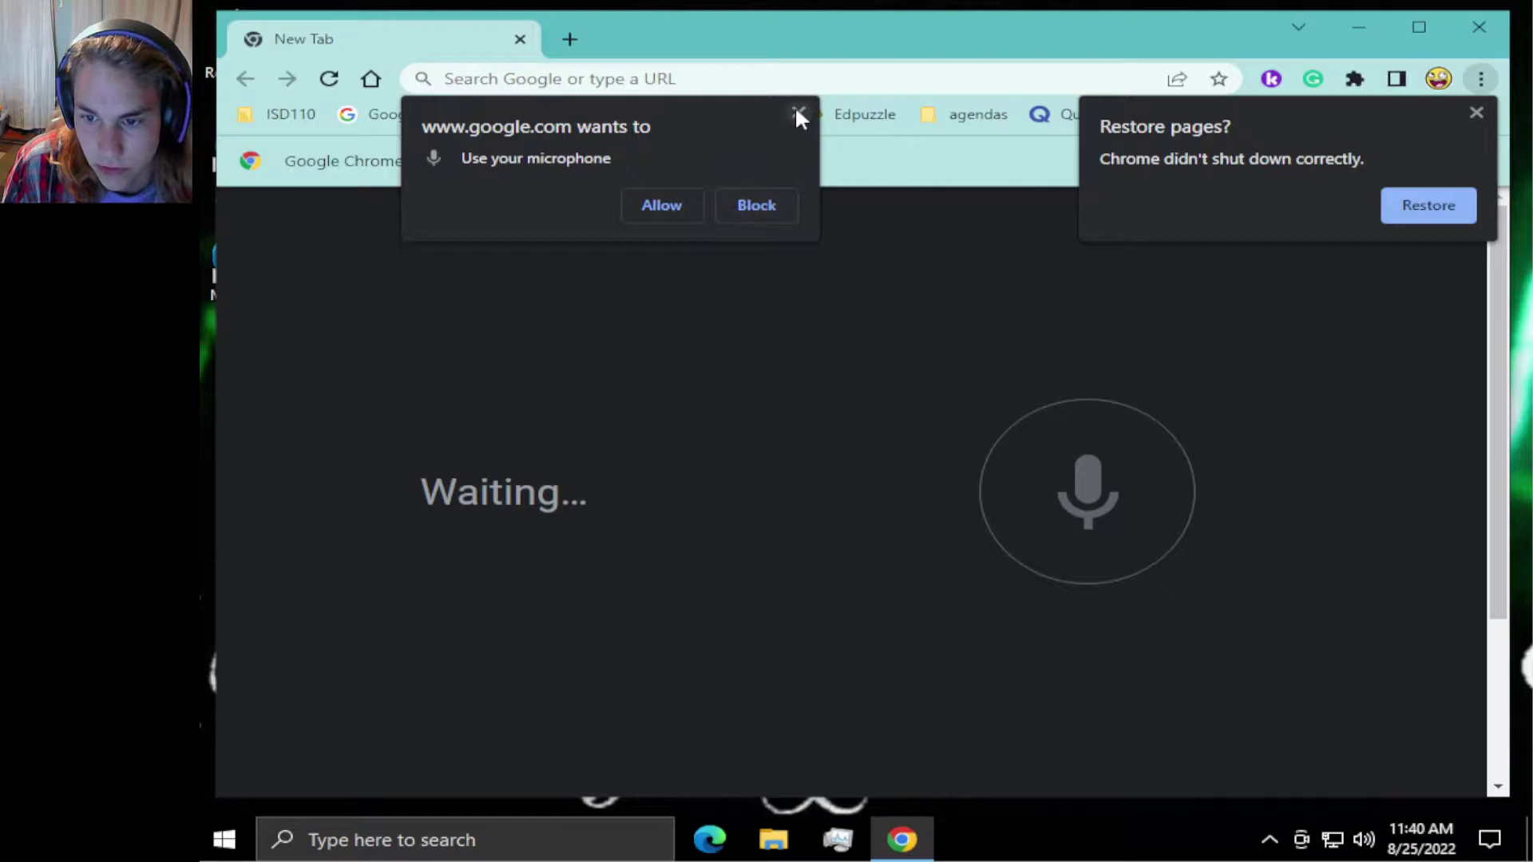
click(798, 113)
click(558, 77)
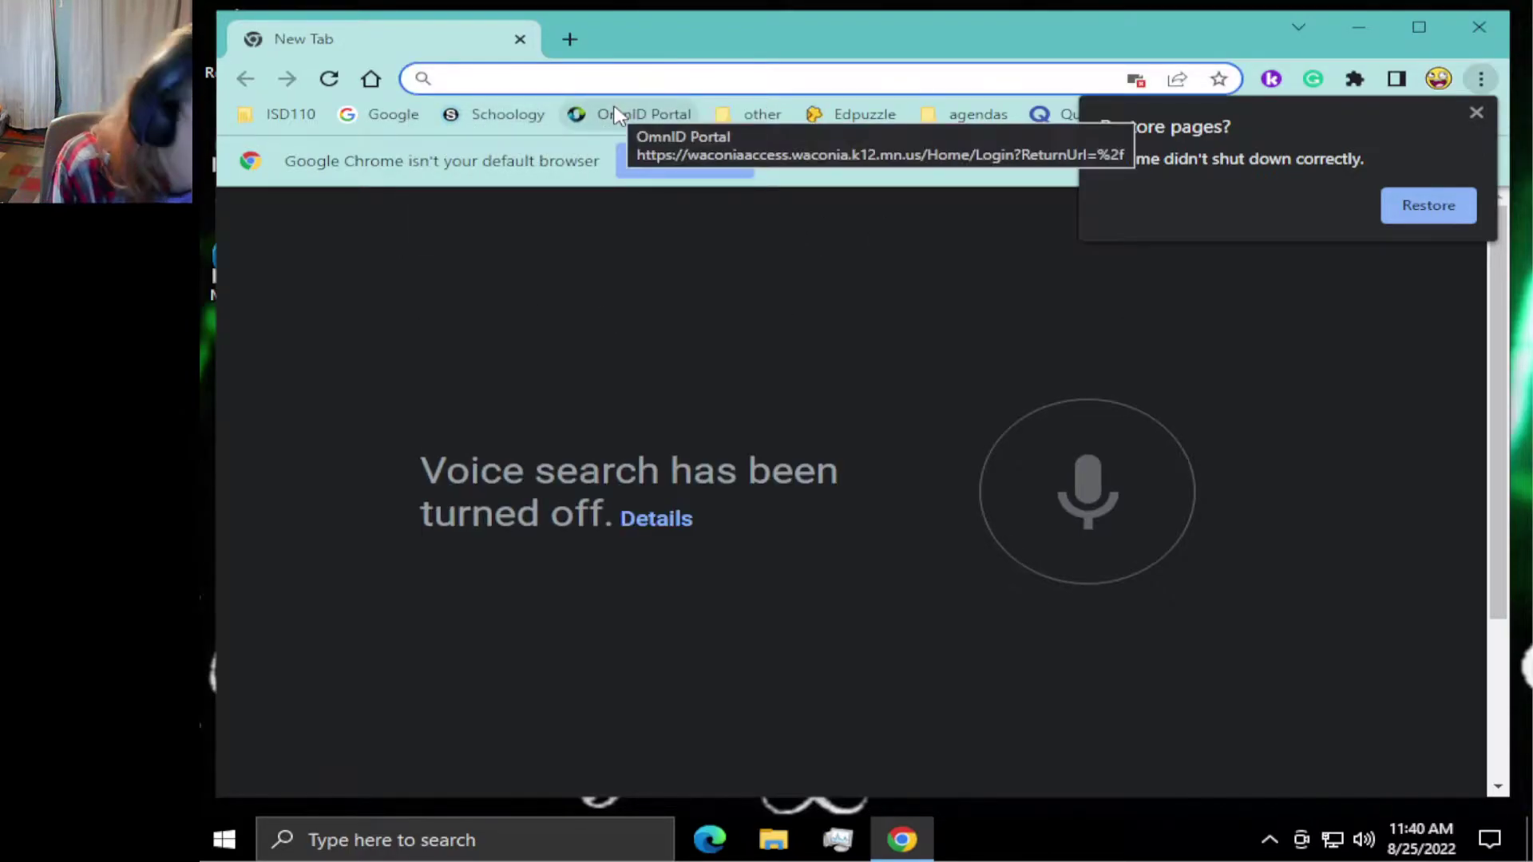
text(ungoogled)
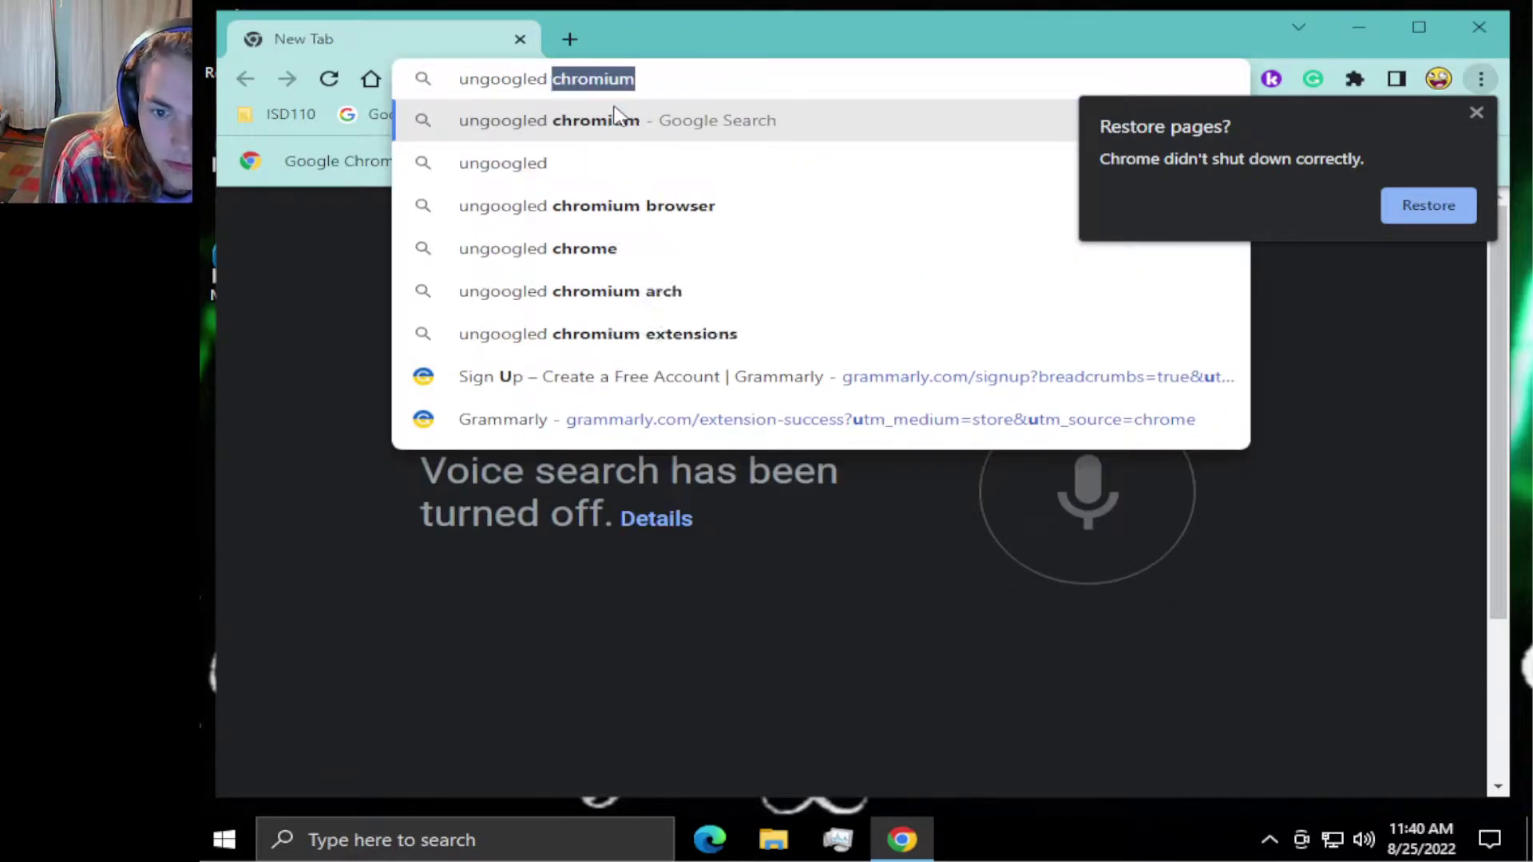
text( chromium)
key(Return)
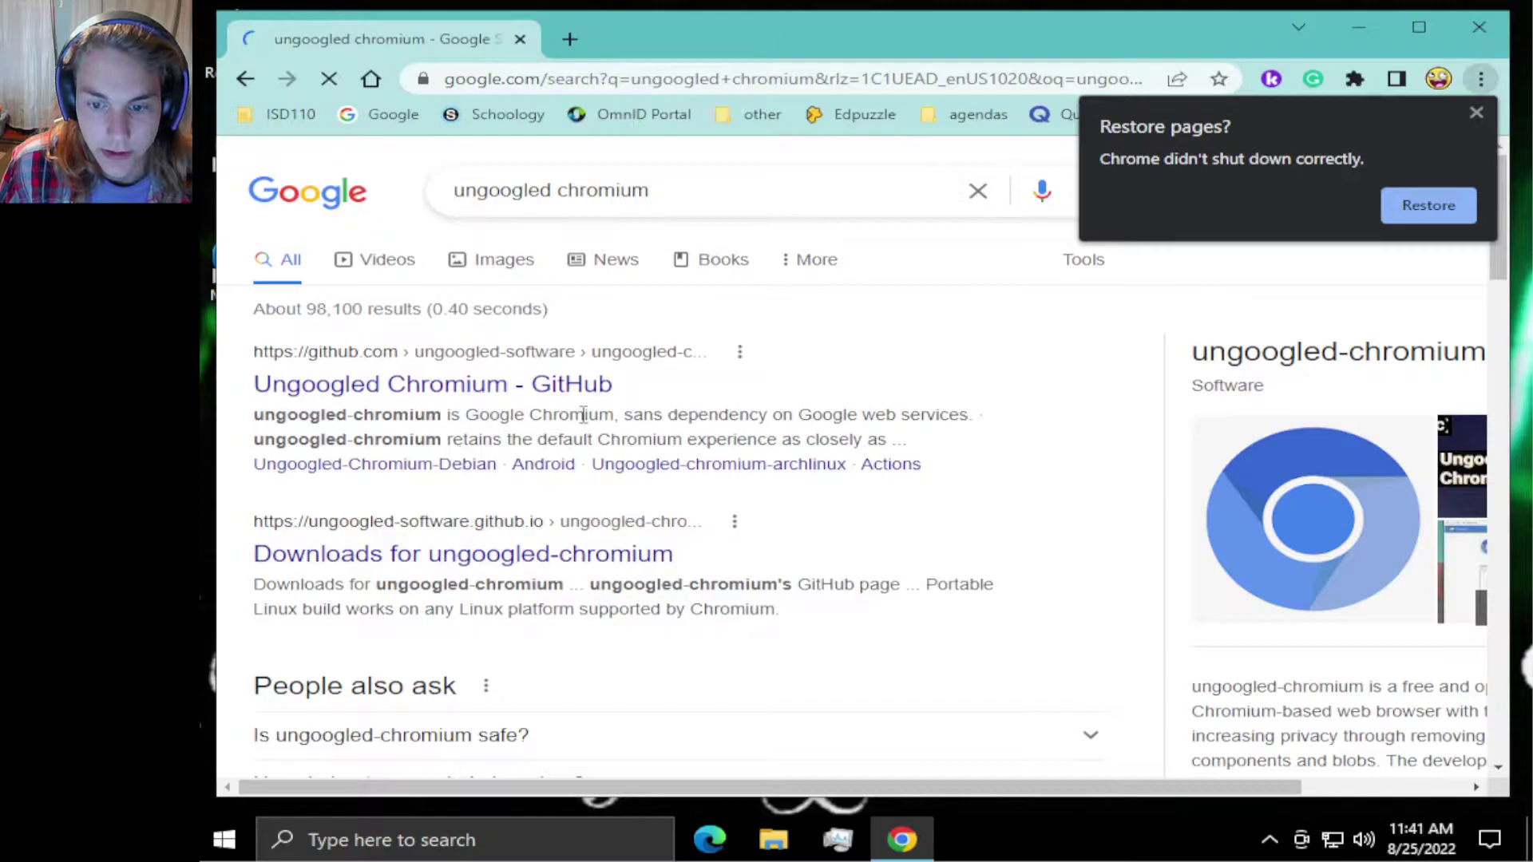
Open the 'Ungoogled Chromium - GitHub' search result and skim the repository page.
click(581, 388)
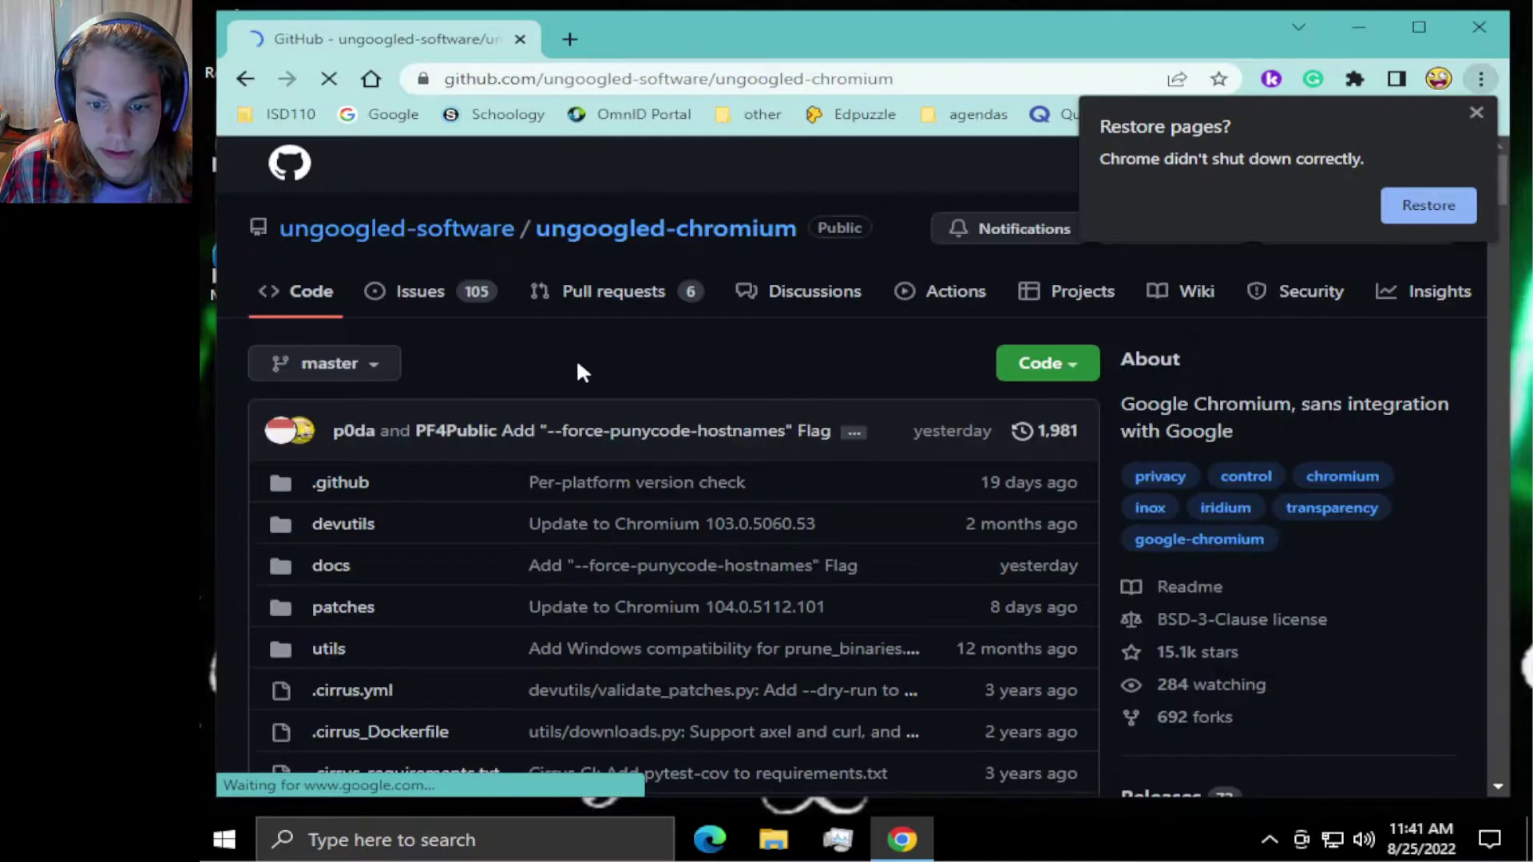
scroll(511, 453, down, 10)
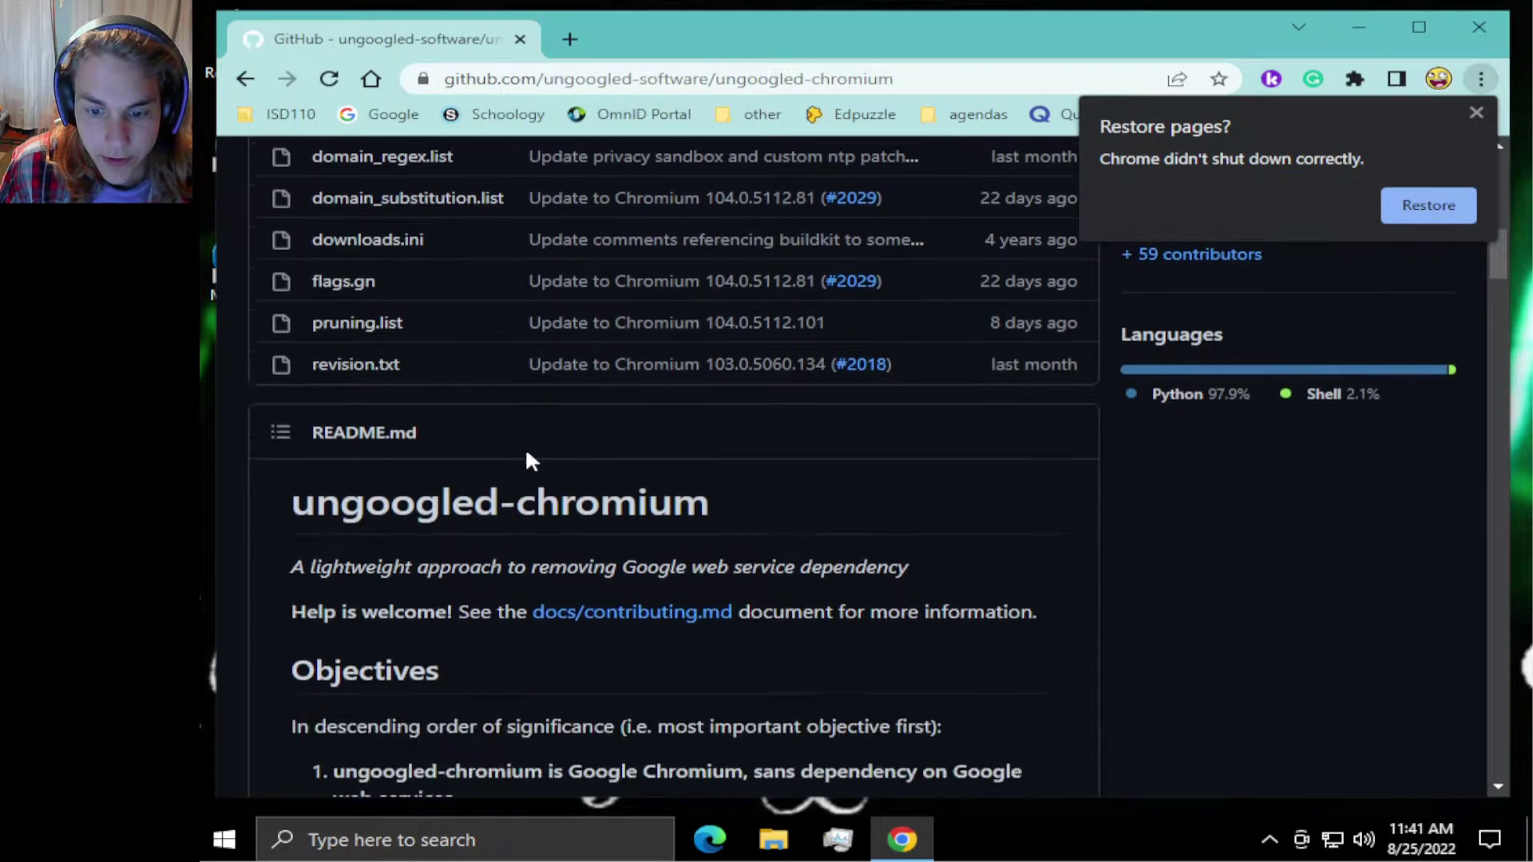
scroll(527, 456, up, 8)
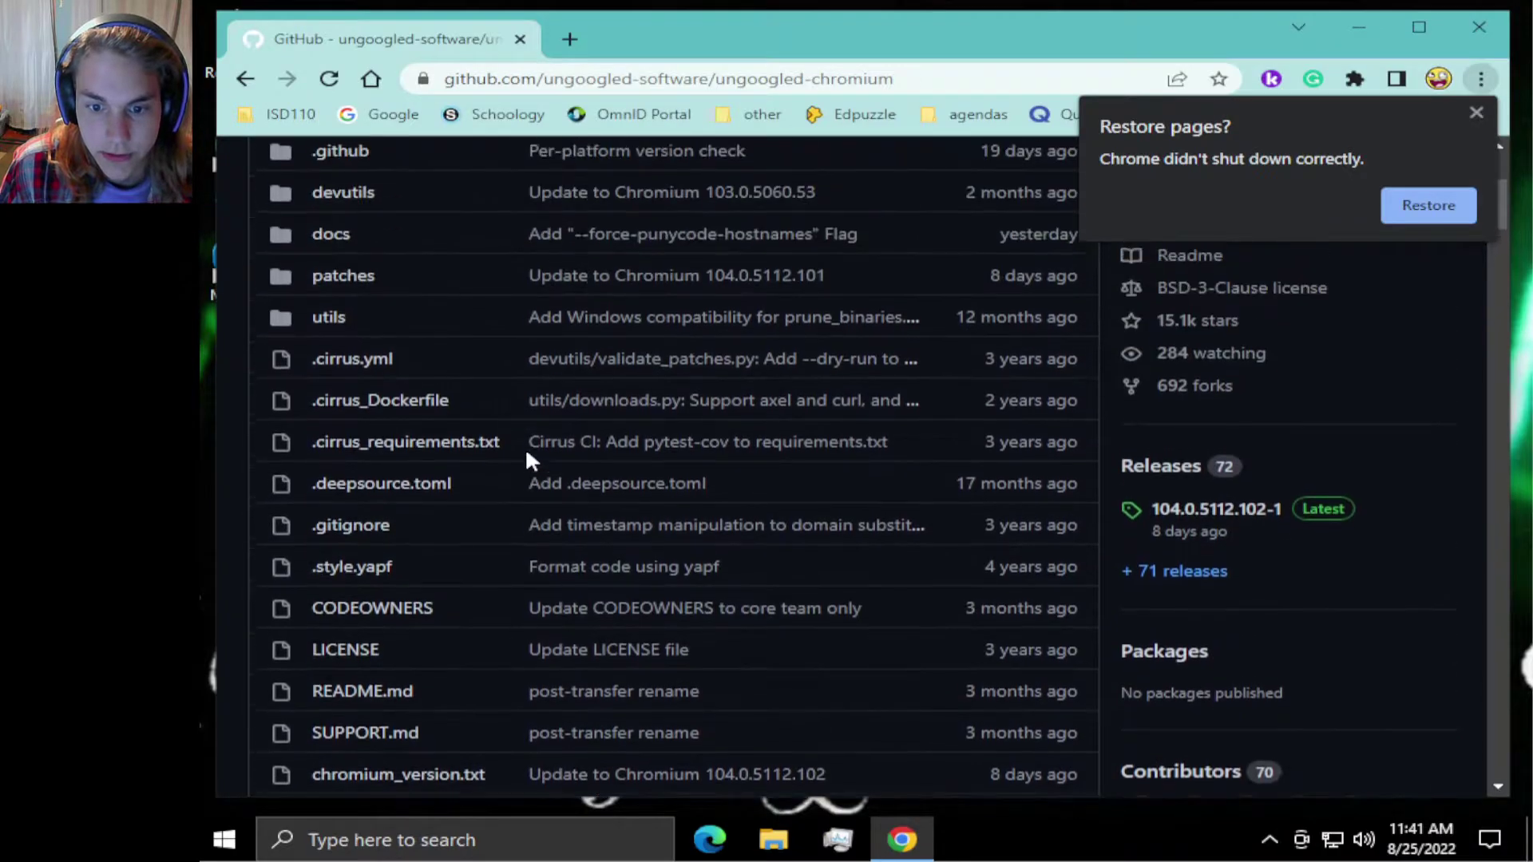
scroll(527, 457, up, 2)
scroll(527, 457, down, 10)
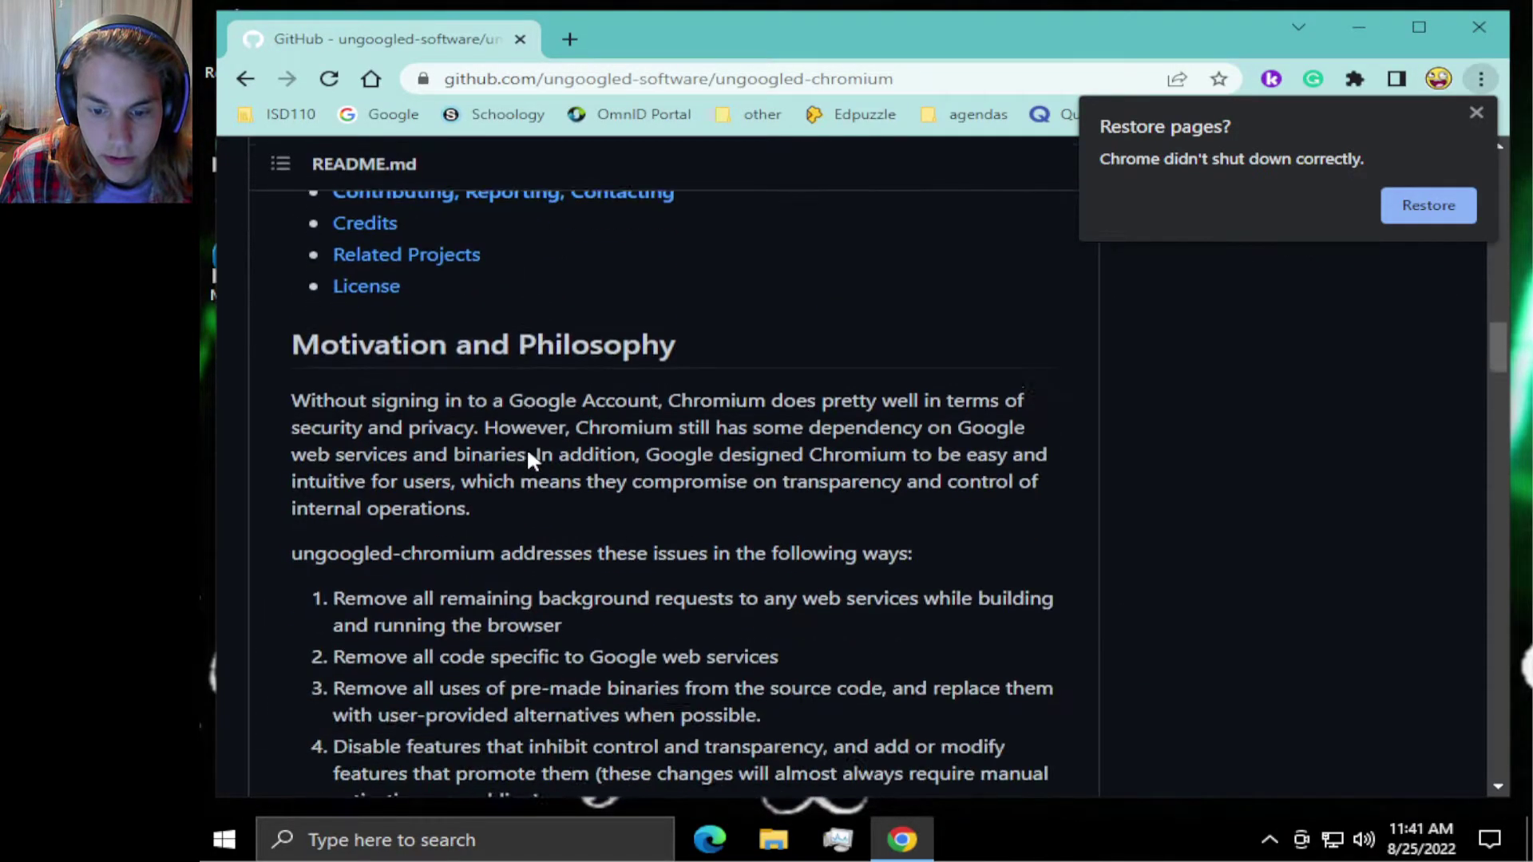
scroll(527, 453, down, 12)
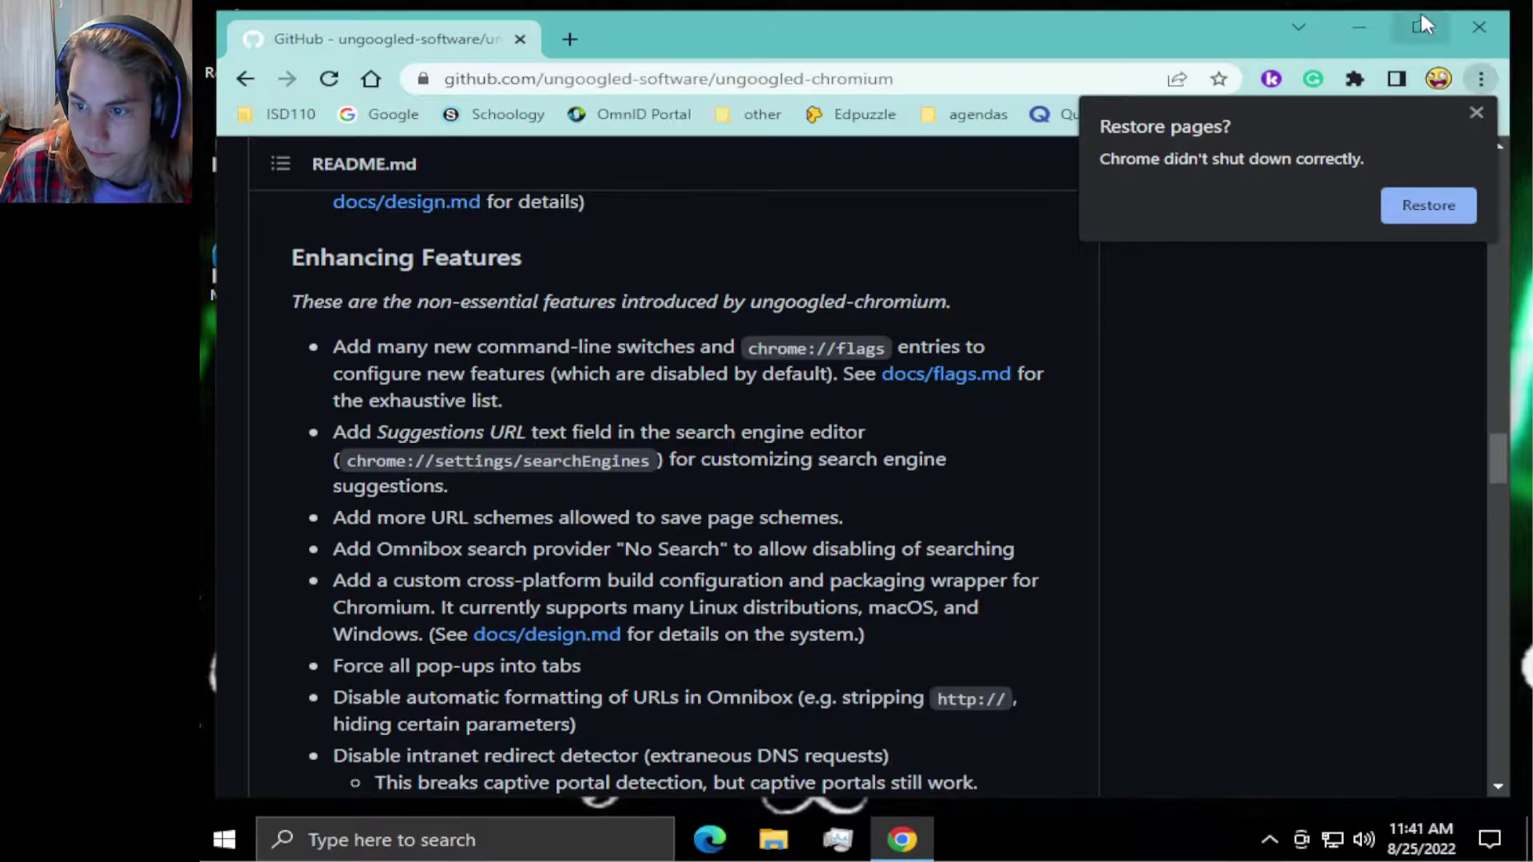
Maximize the browser window and dismiss the Restore pages prompt.
click(1420, 18)
click(1506, 92)
scroll(515, 373, down, 9)
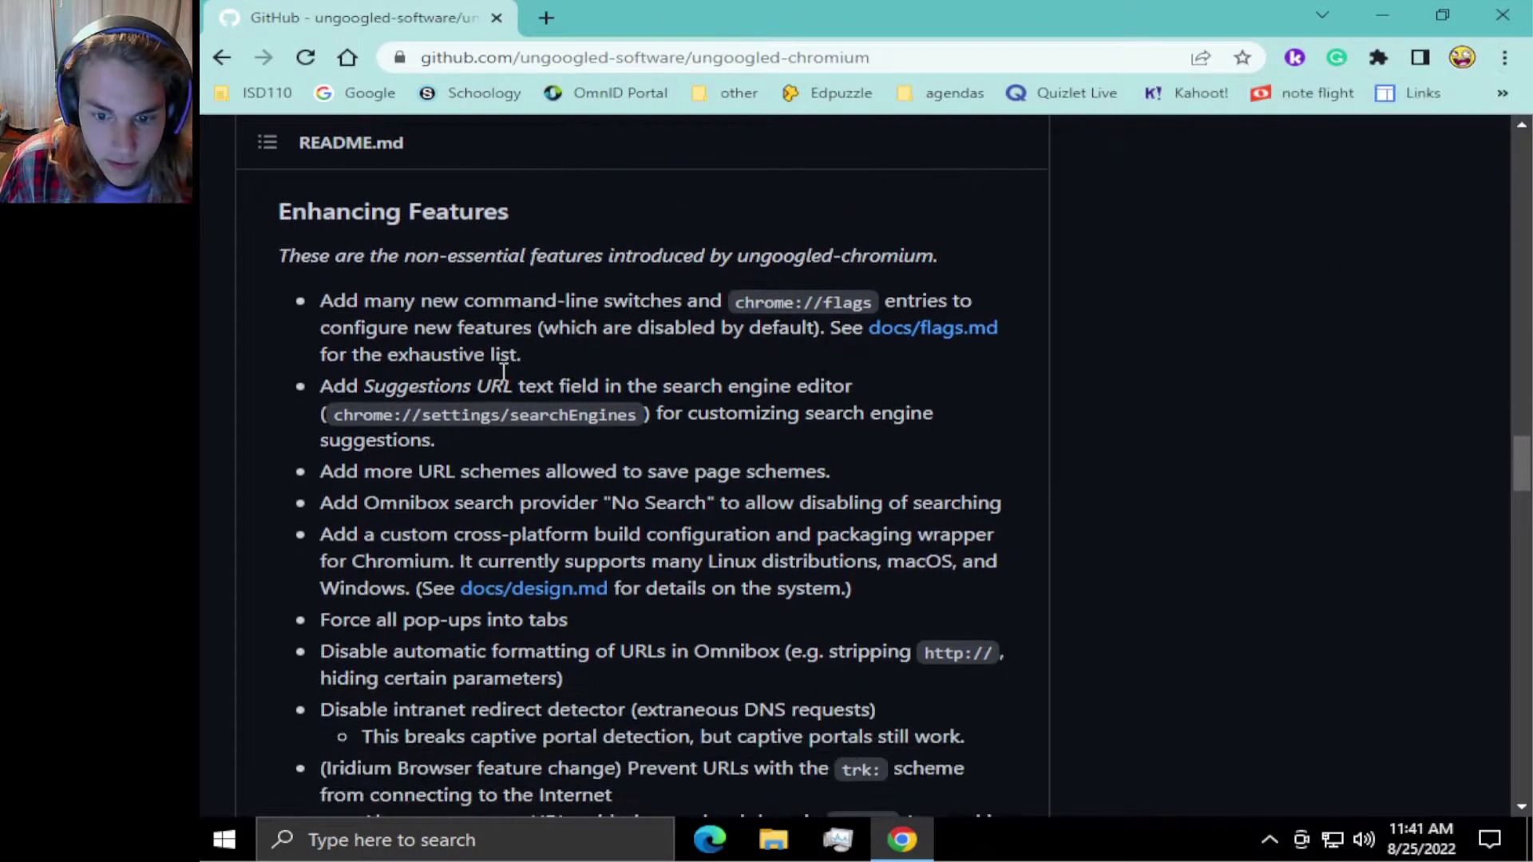
scroll(527, 399, down, 10)
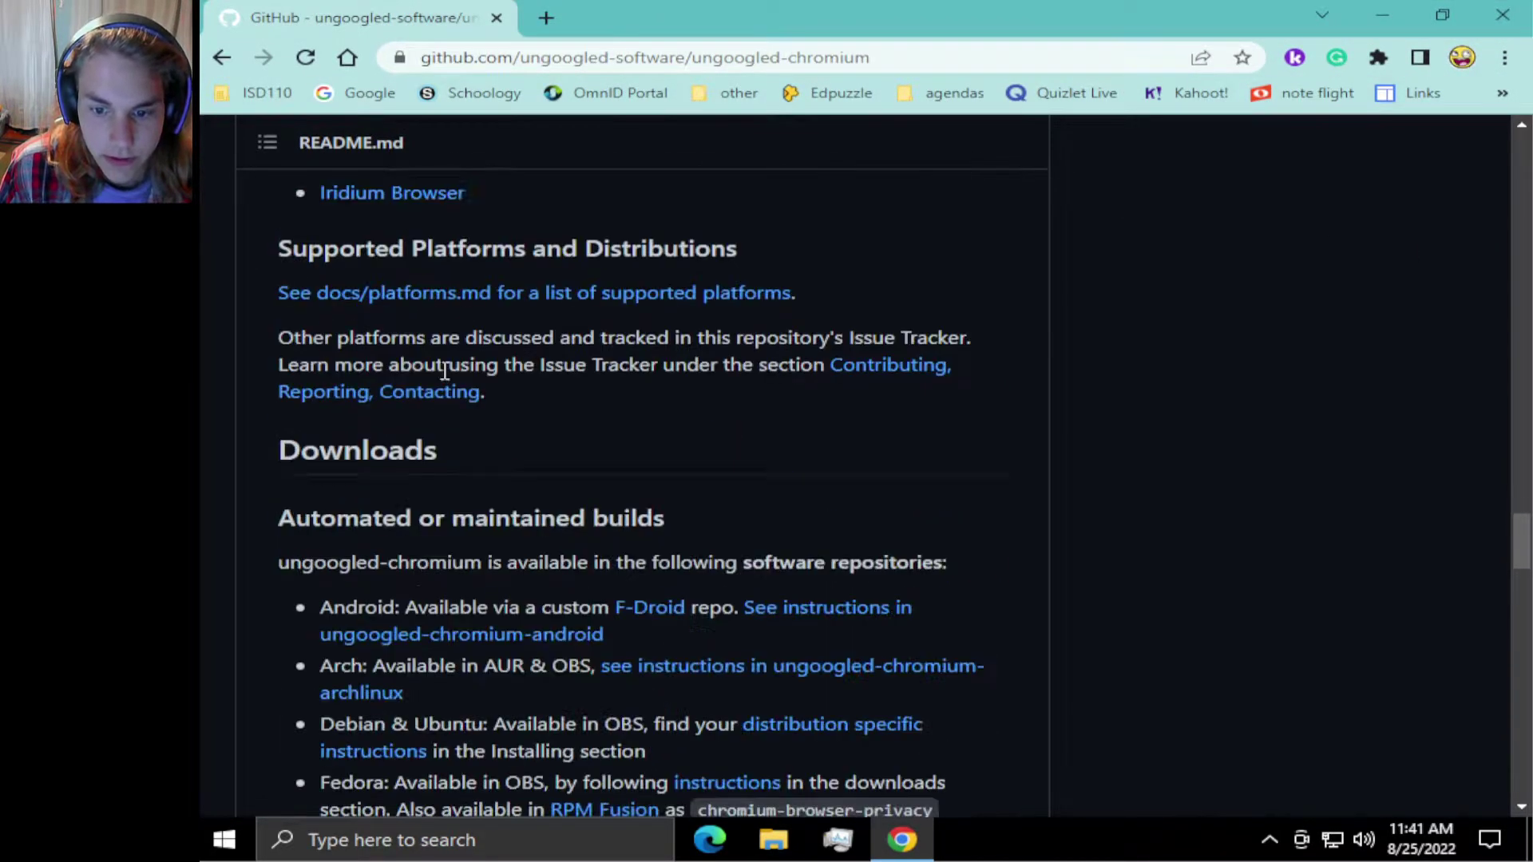
scroll(447, 369, up, 2)
scroll(447, 375, up, 7)
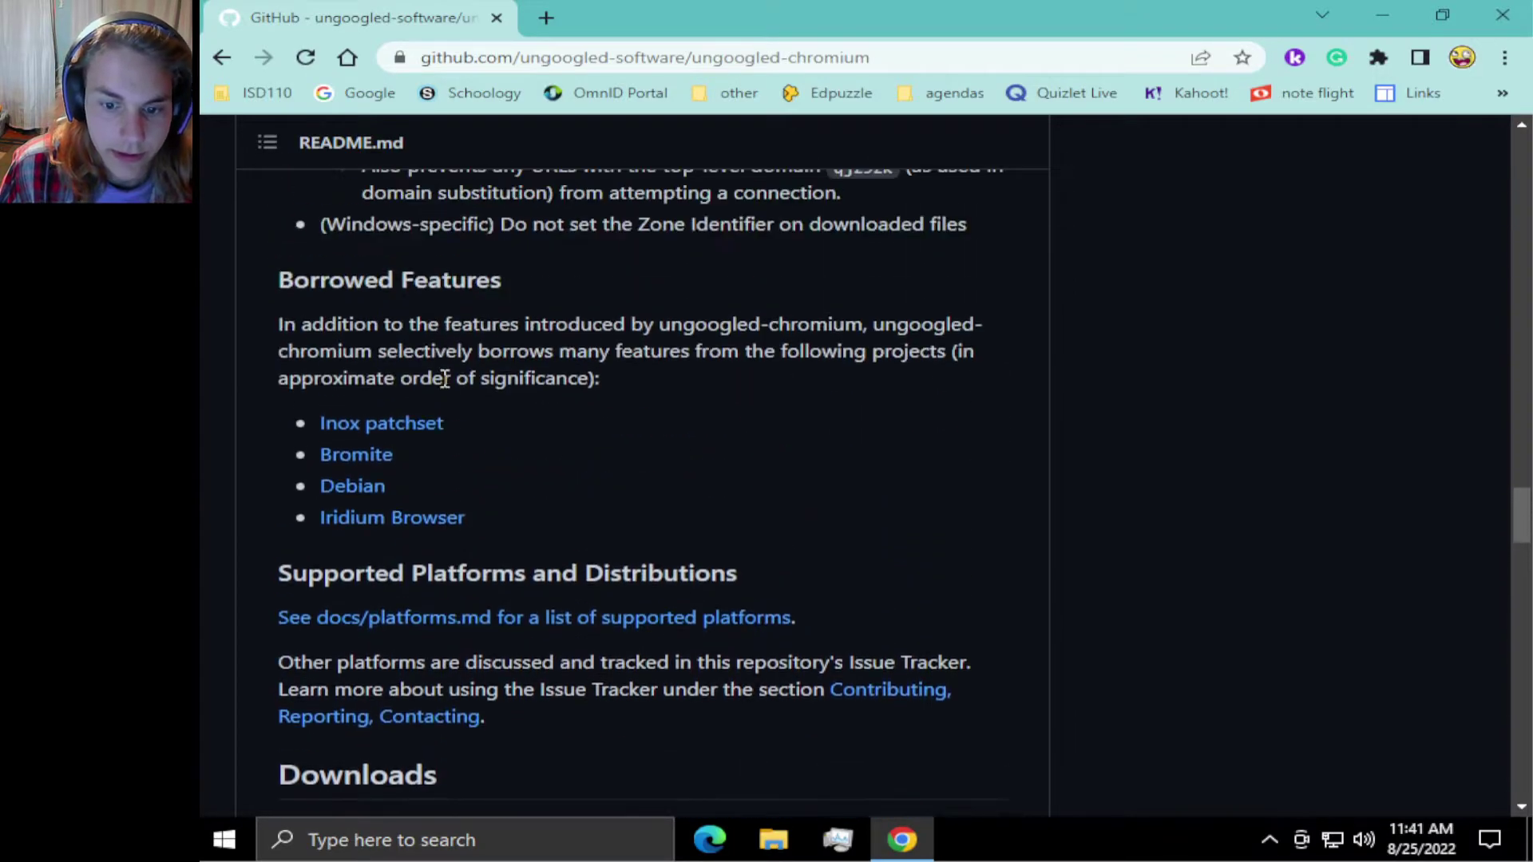
scroll(615, 361, up, 20)
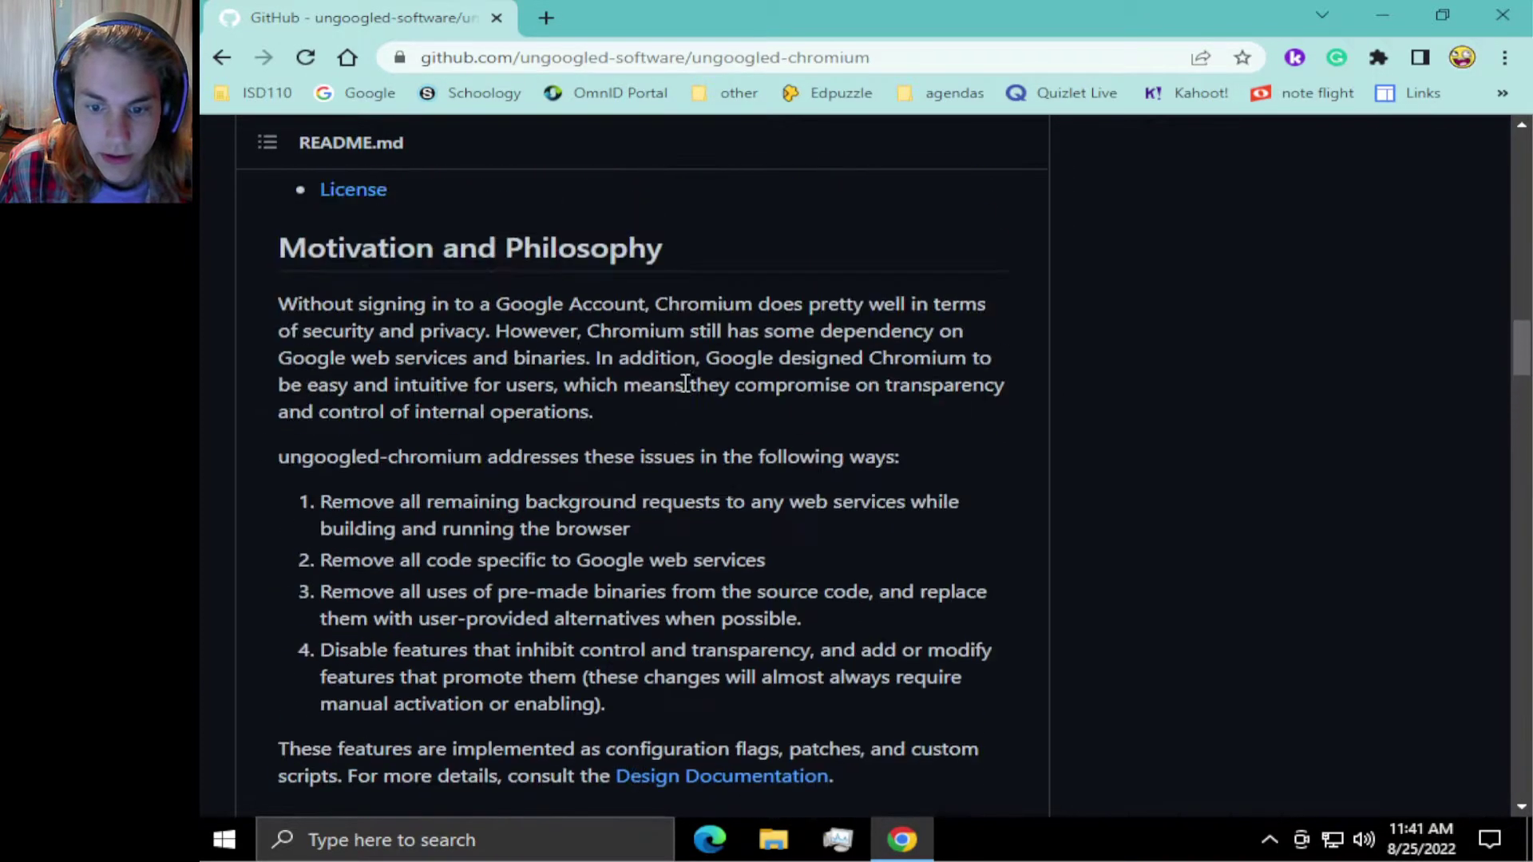
scroll(546, 369, up, 8)
scroll(530, 383, down, 8)
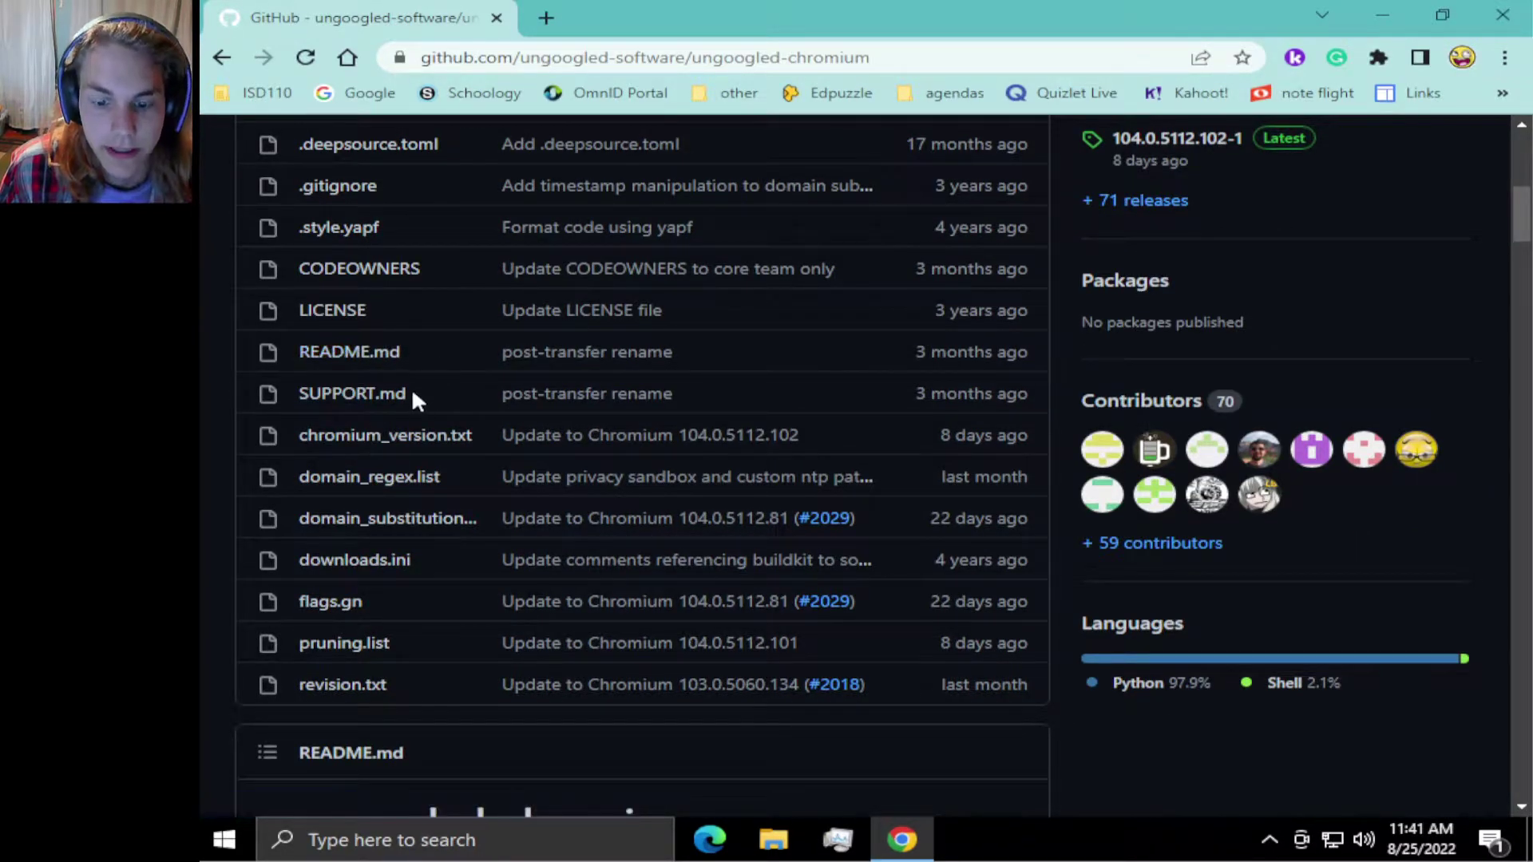
scroll(410, 391, down, 10)
Dismiss the OneDrive notification and scroll the README to the Third-party binaries section.
click(1475, 587)
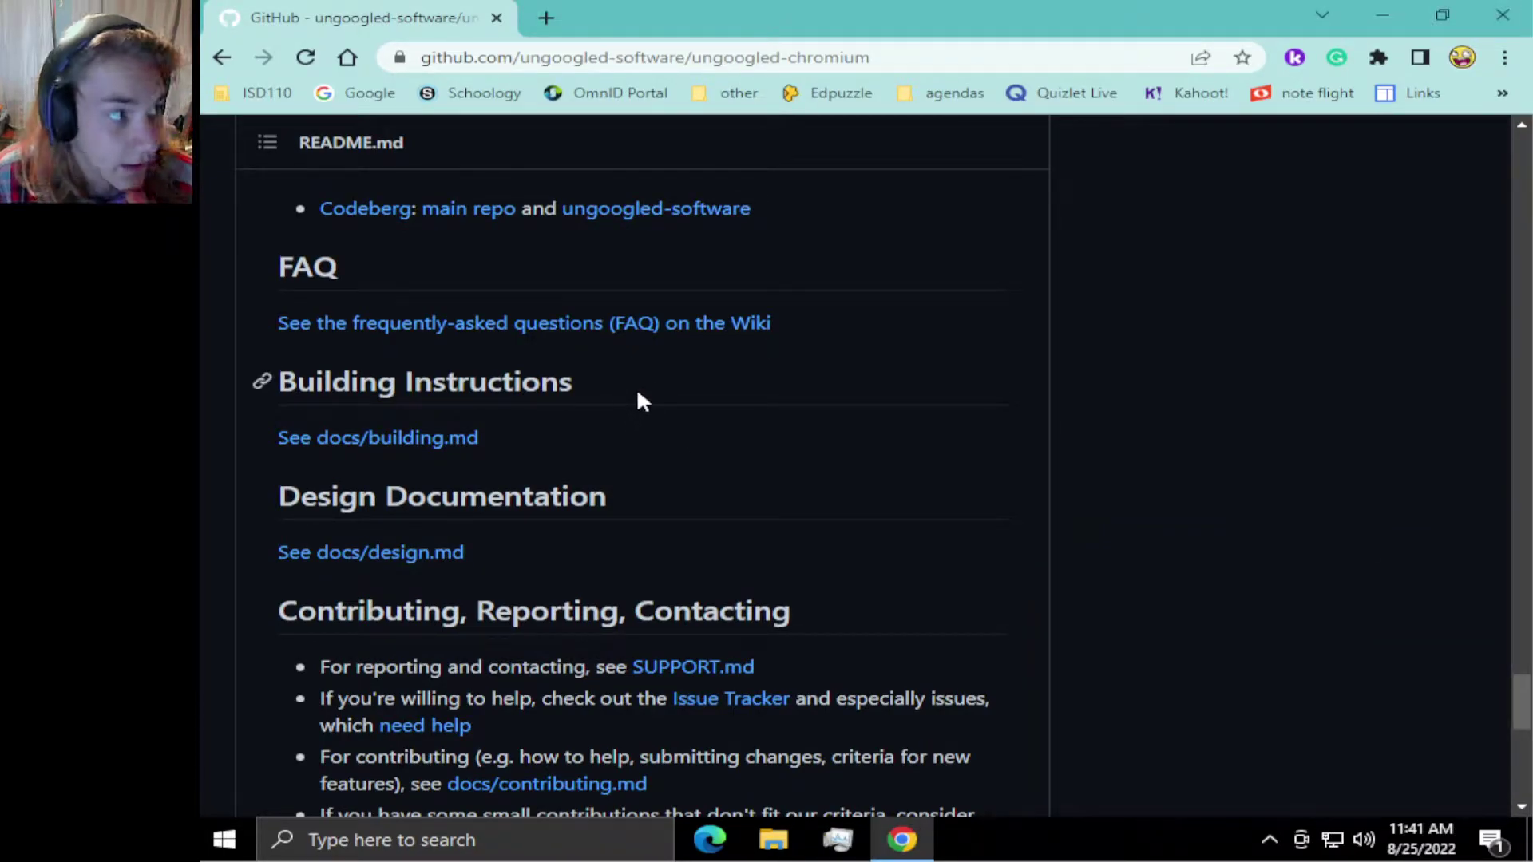
scroll(639, 395, down, 10)
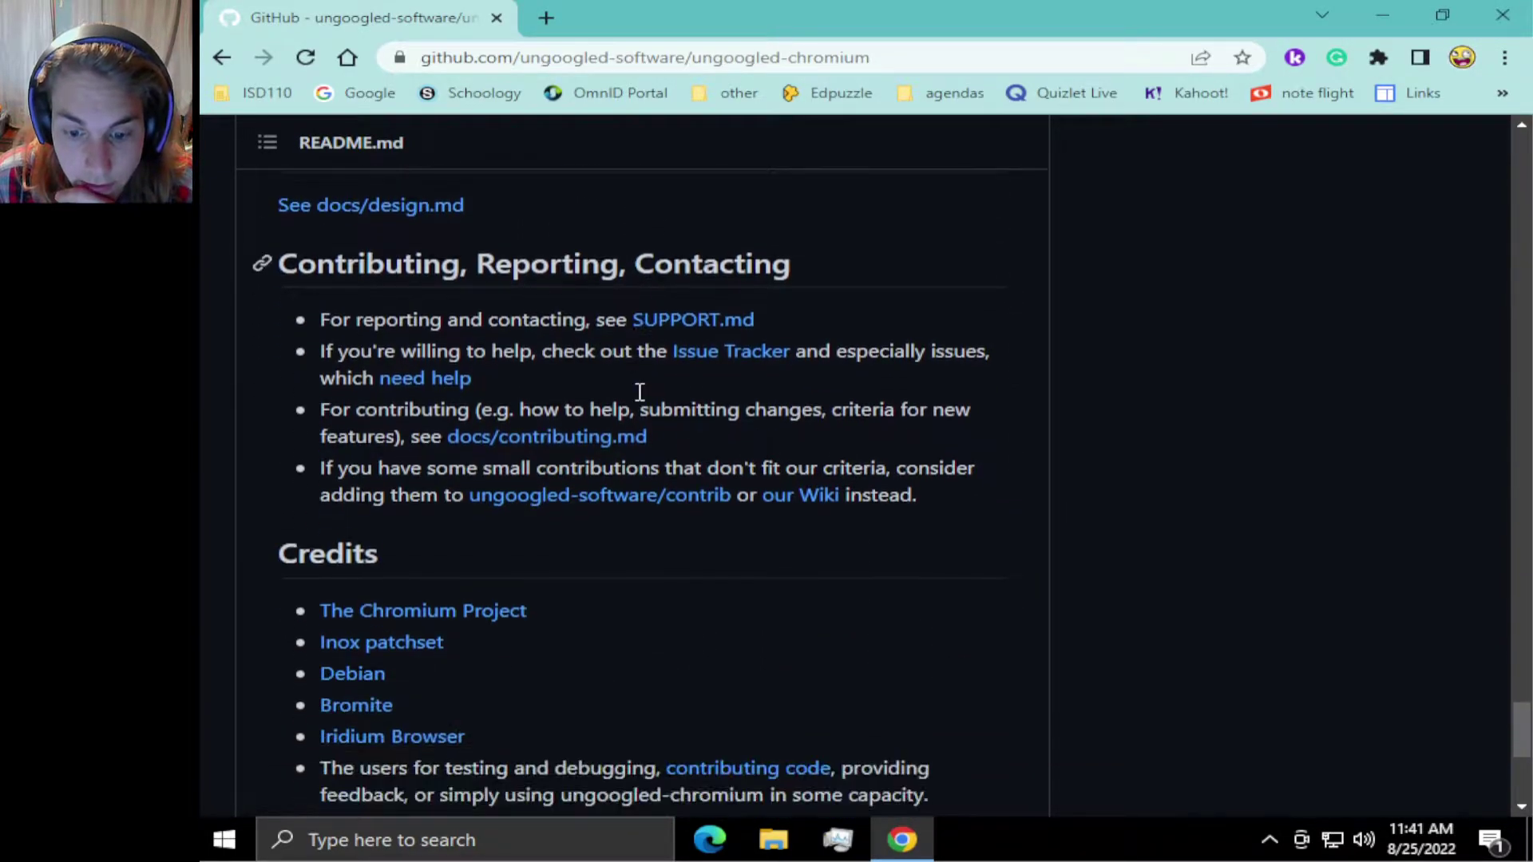
scroll(640, 391, up, 12)
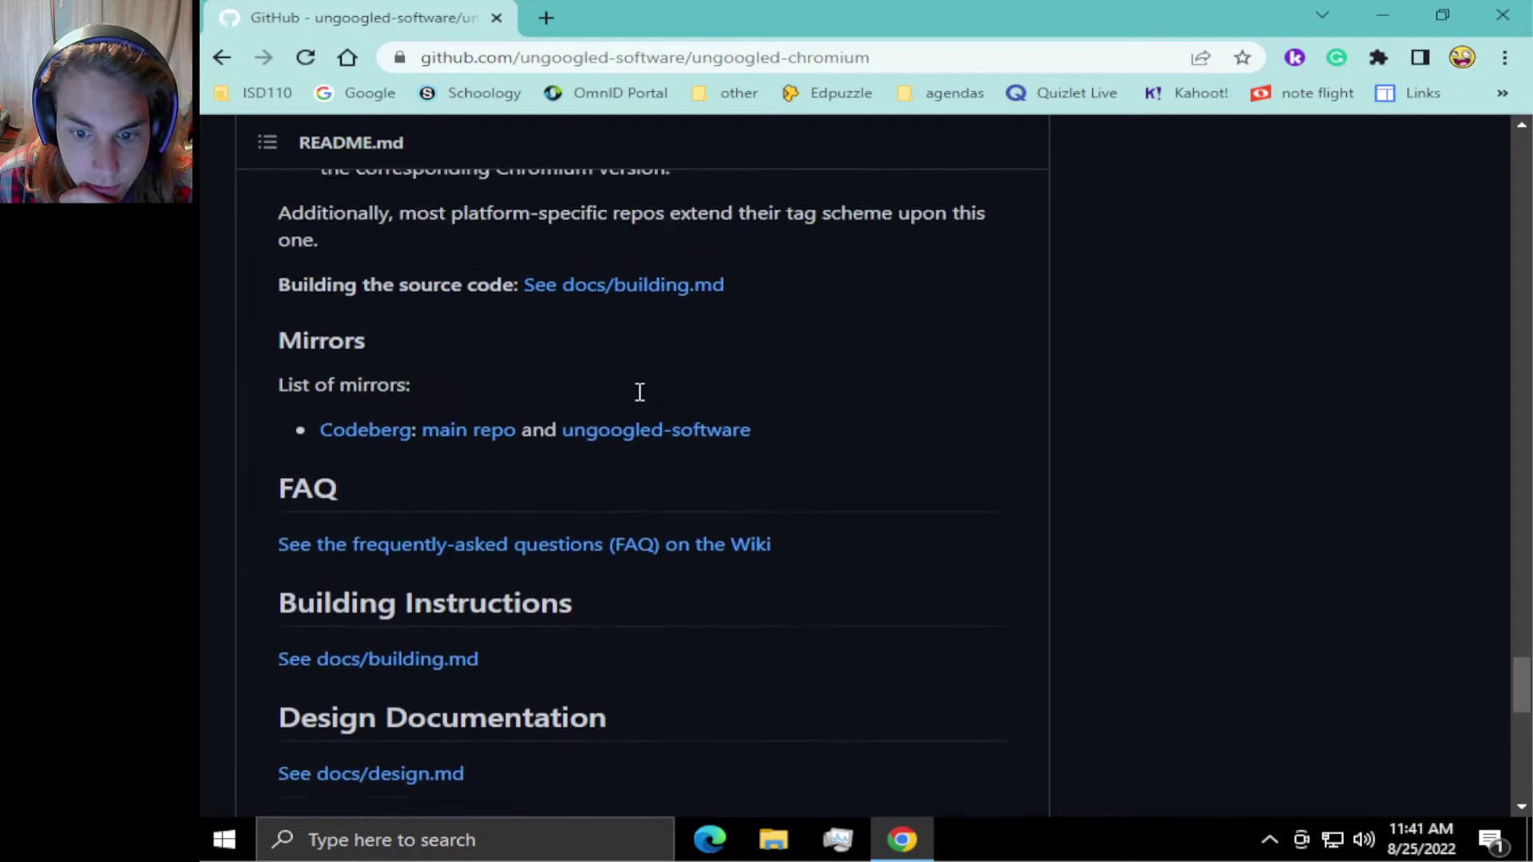
scroll(624, 395, up, 10)
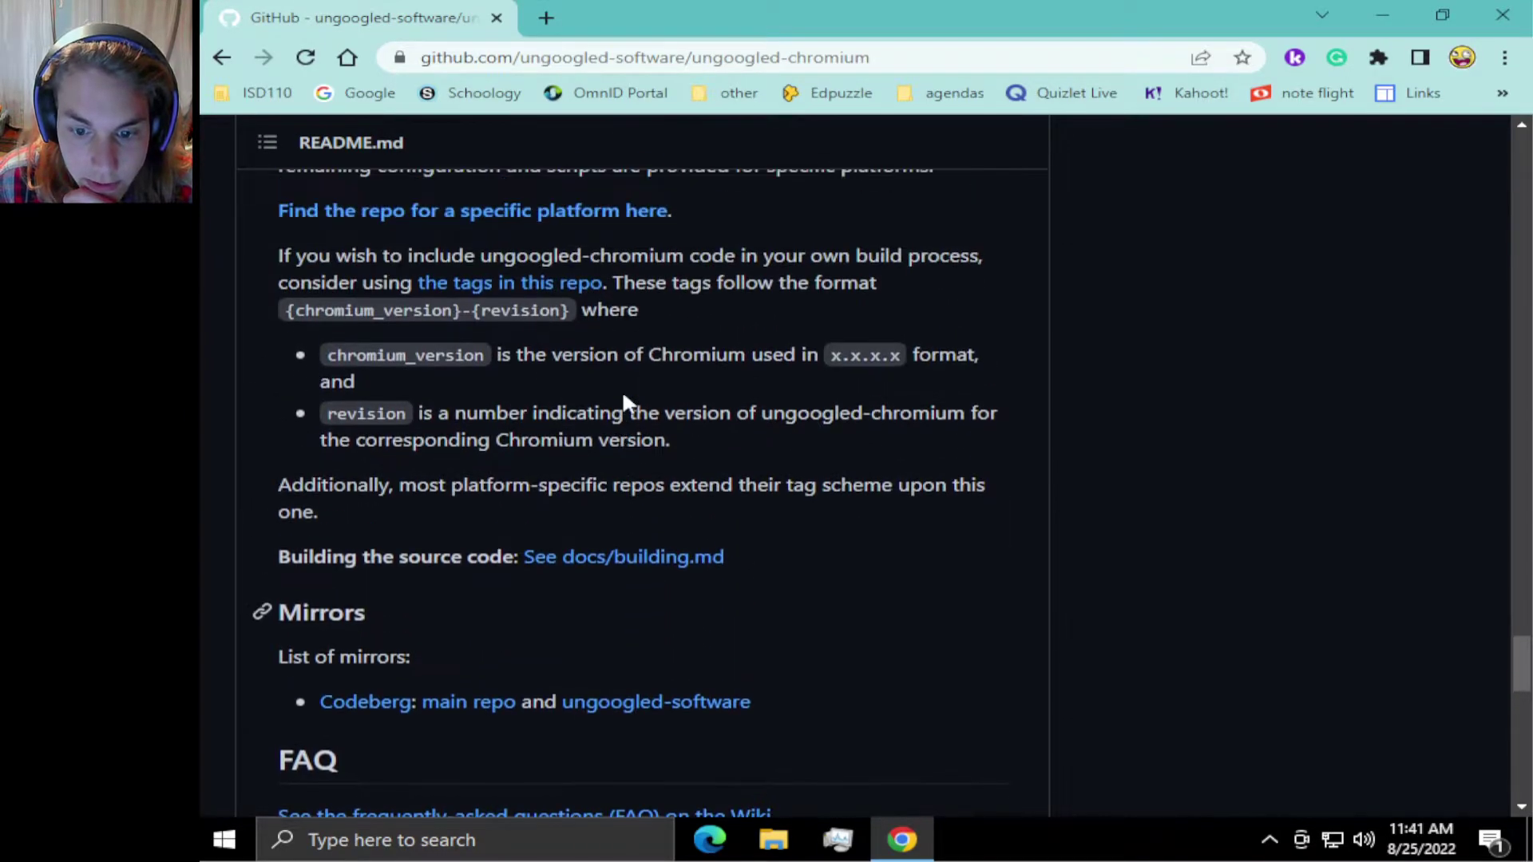
scroll(623, 395, up, 10)
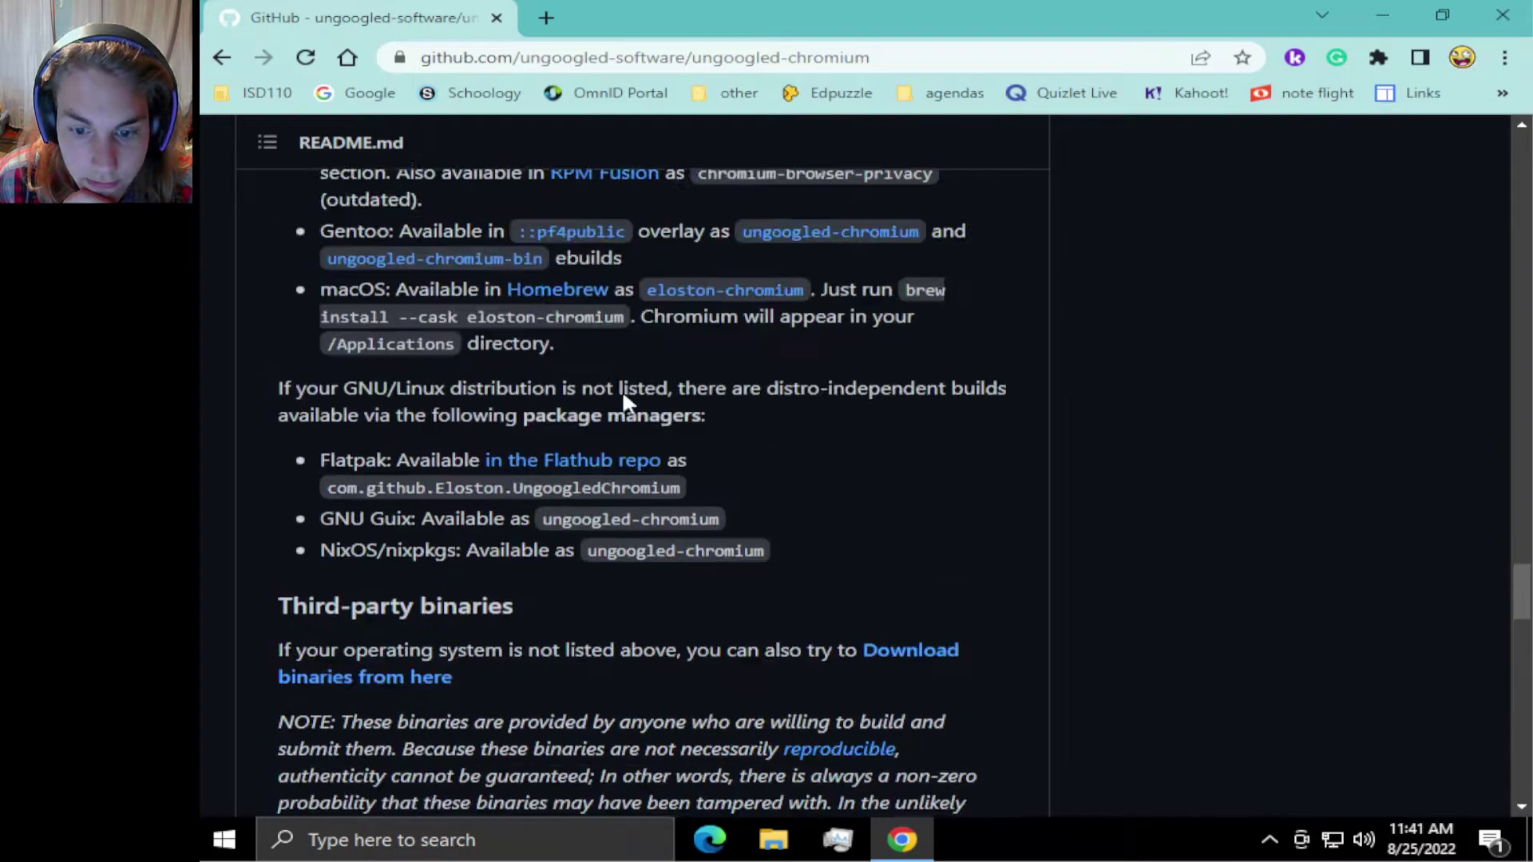
scroll(376, 469, down, 10)
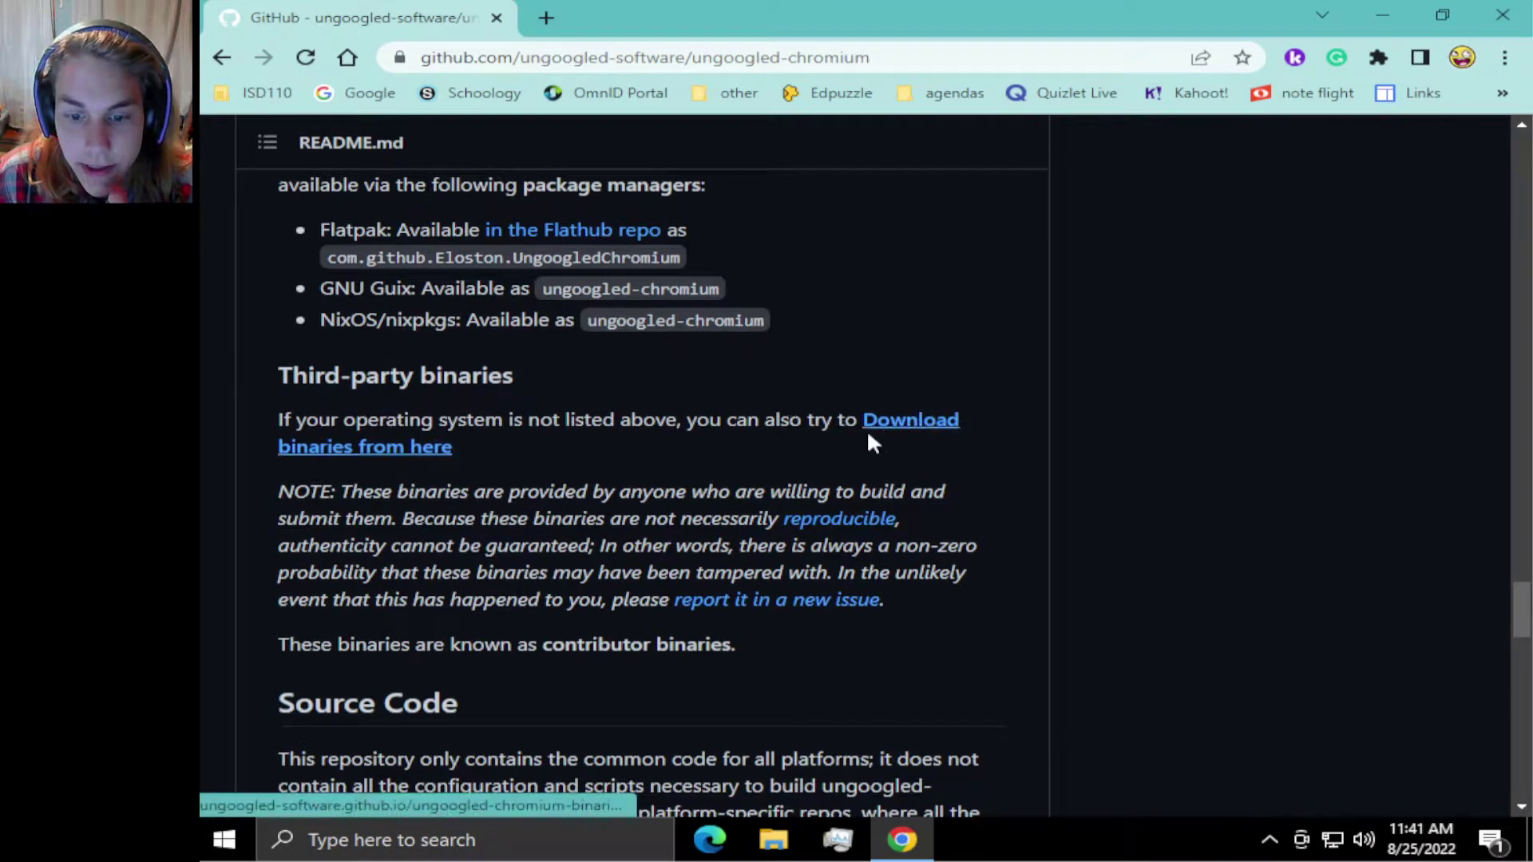
scroll(782, 455, down, 3)
scroll(701, 473, down, 3)
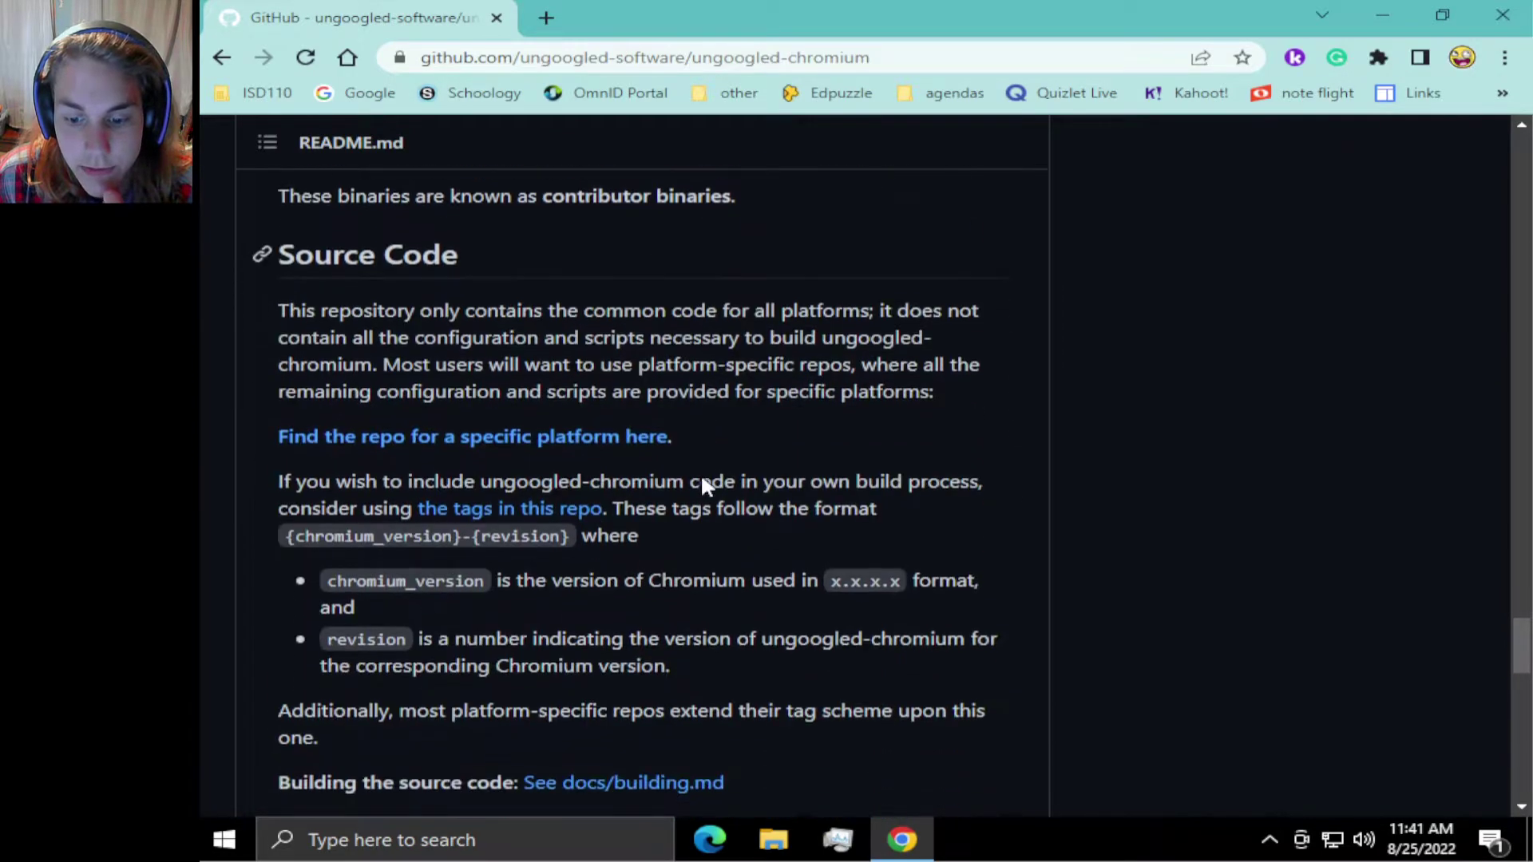
scroll(699, 474, up, 12)
scroll(698, 476, up, 3)
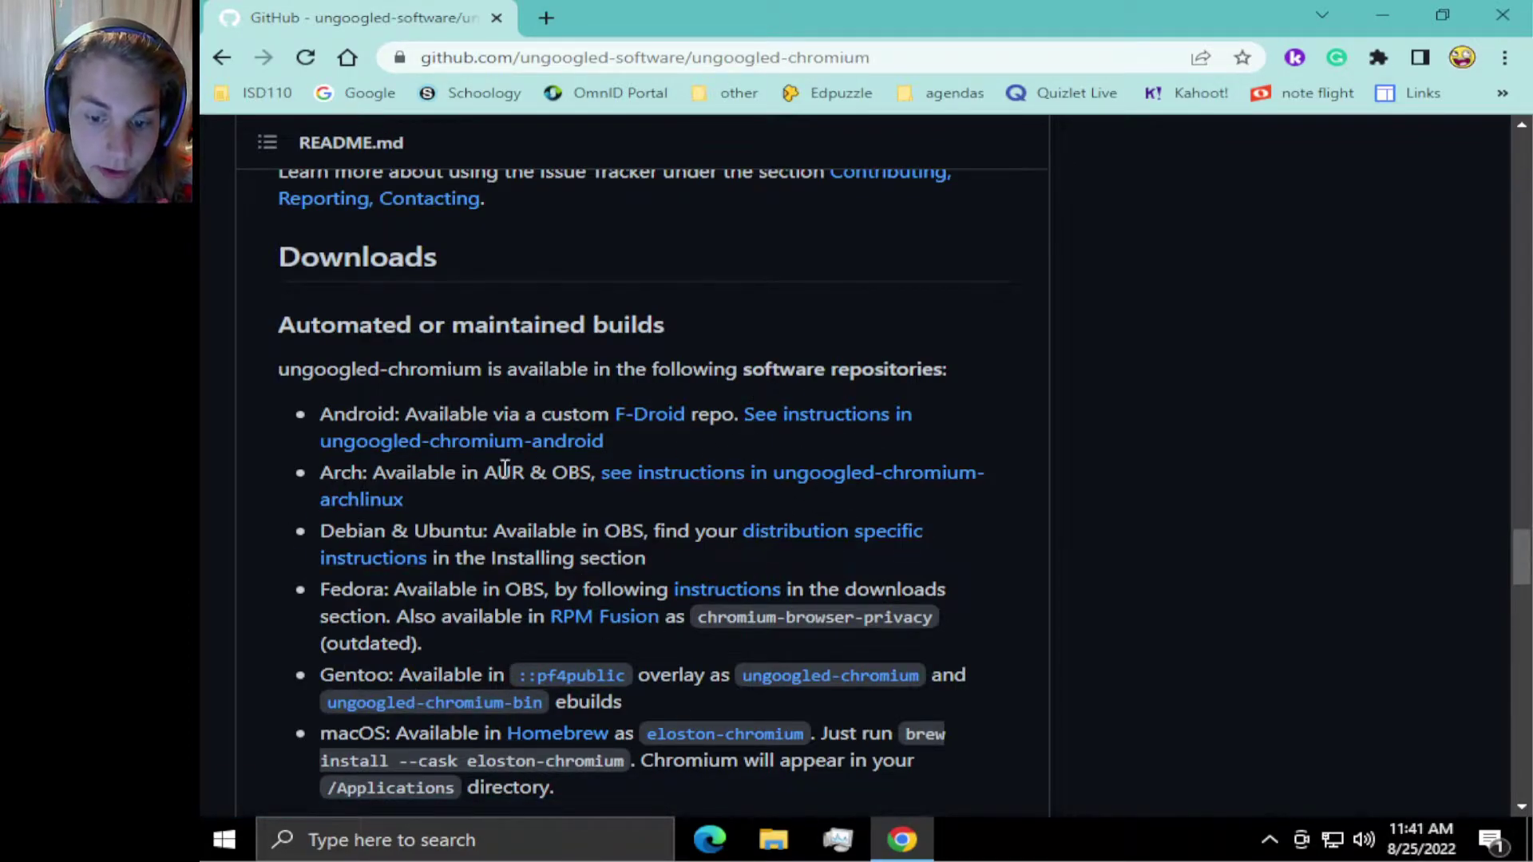
scroll(606, 537, down, 5)
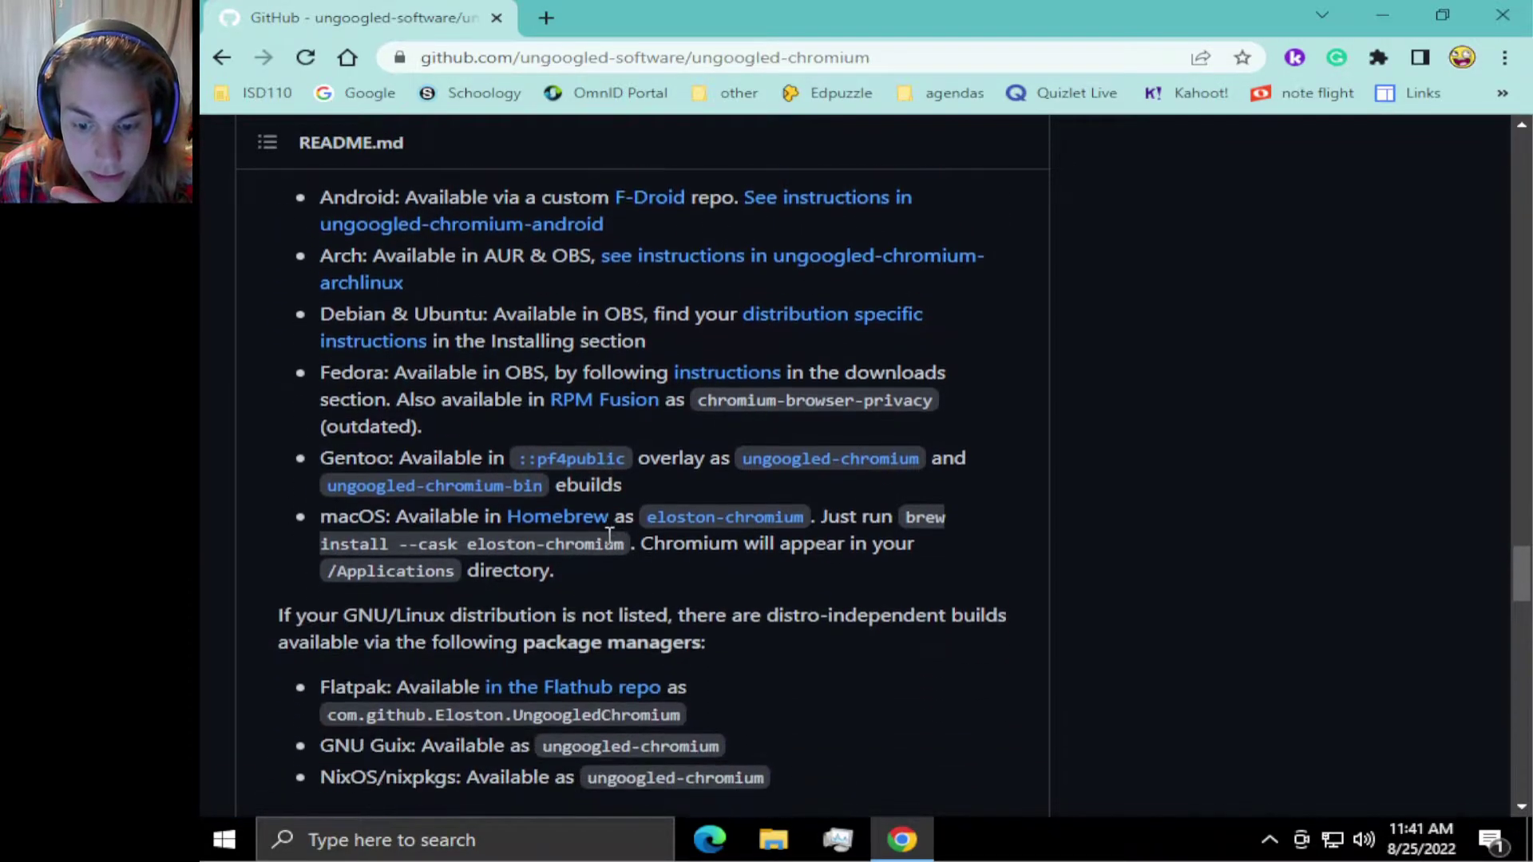
scroll(846, 590, down, 2)
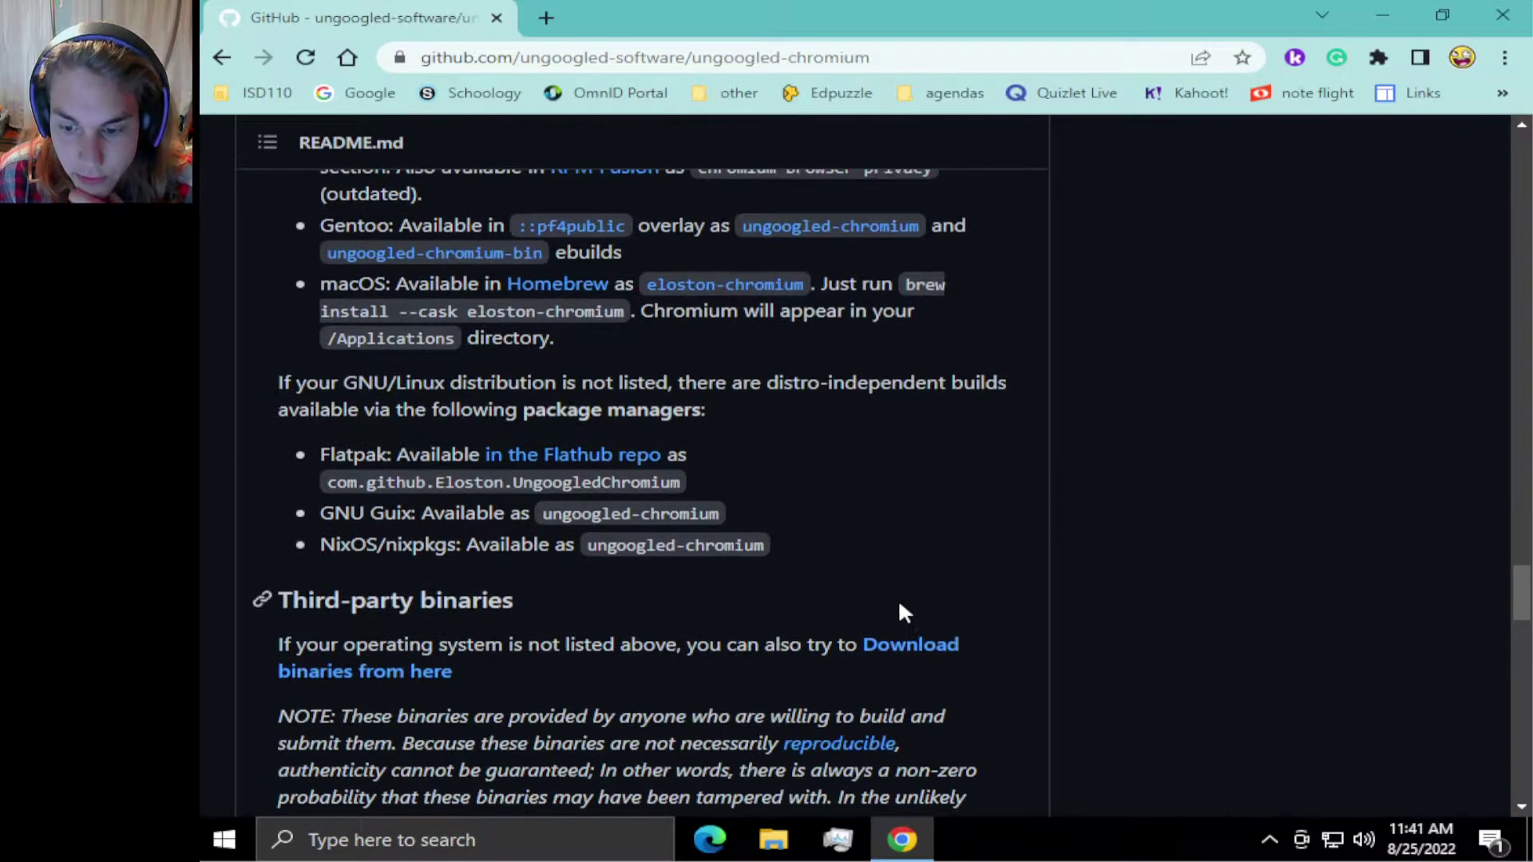
Go to the ungoogled-chromium-binaries page and scroll to the Platform / Latest version table.
click(916, 648)
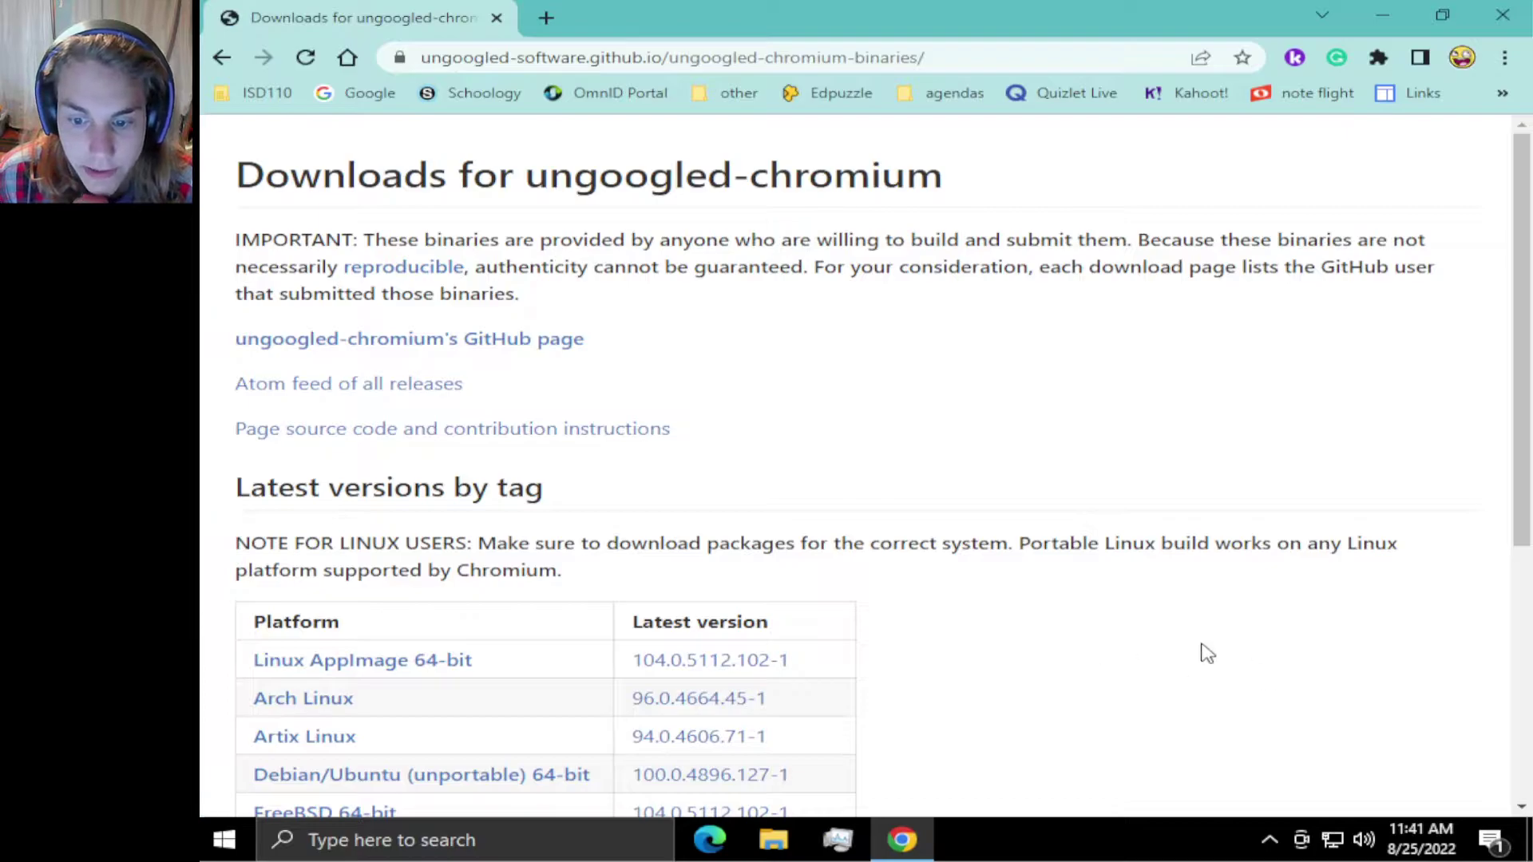
scroll(1197, 649, down, 3)
scroll(421, 378, up, 3)
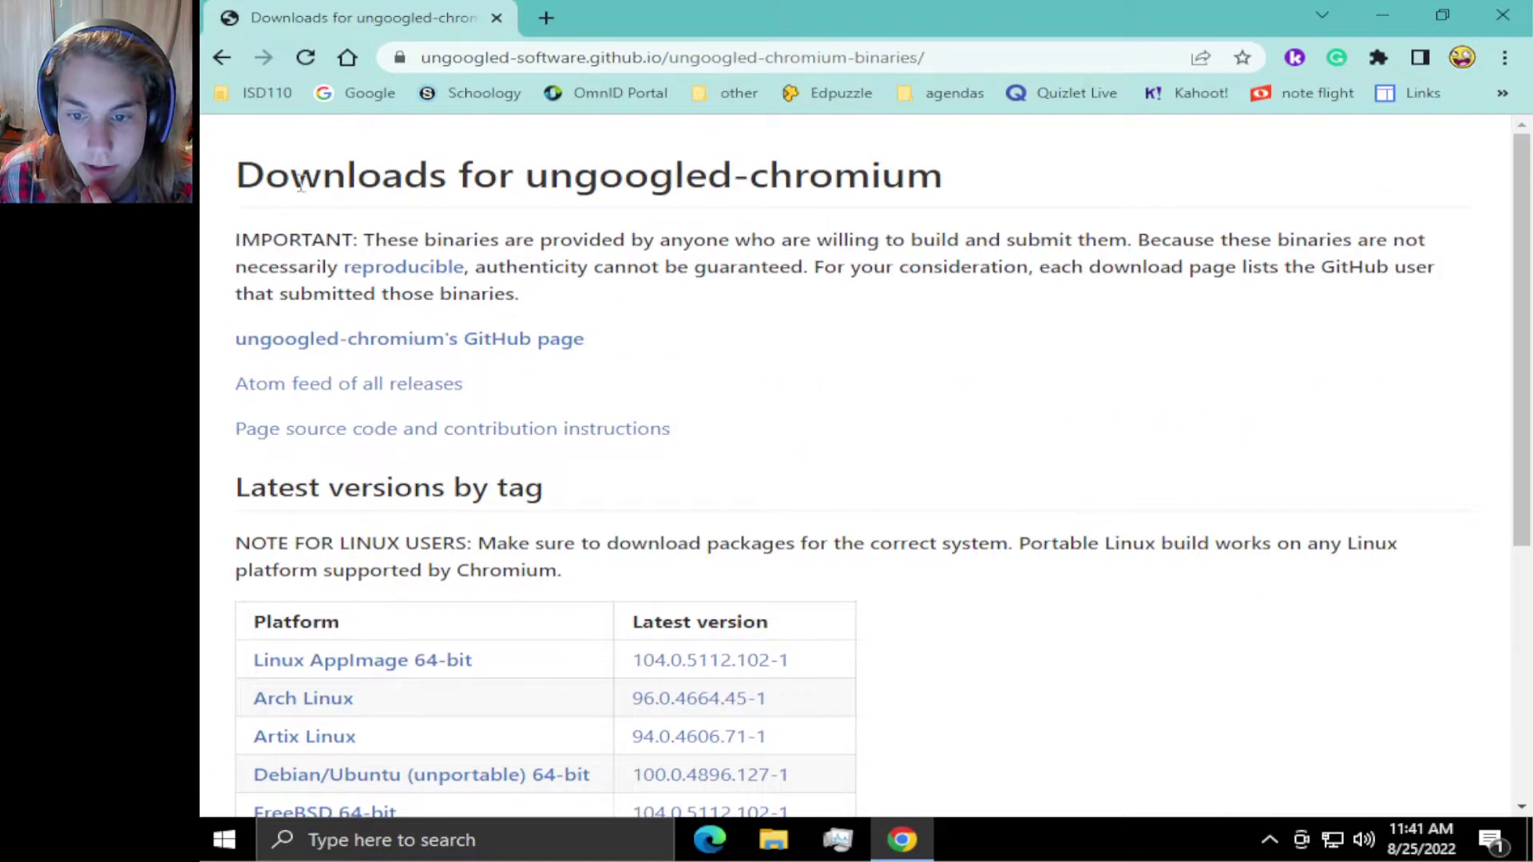
drag(232, 185, 944, 171)
click(1111, 237)
scroll(926, 404, down, 5)
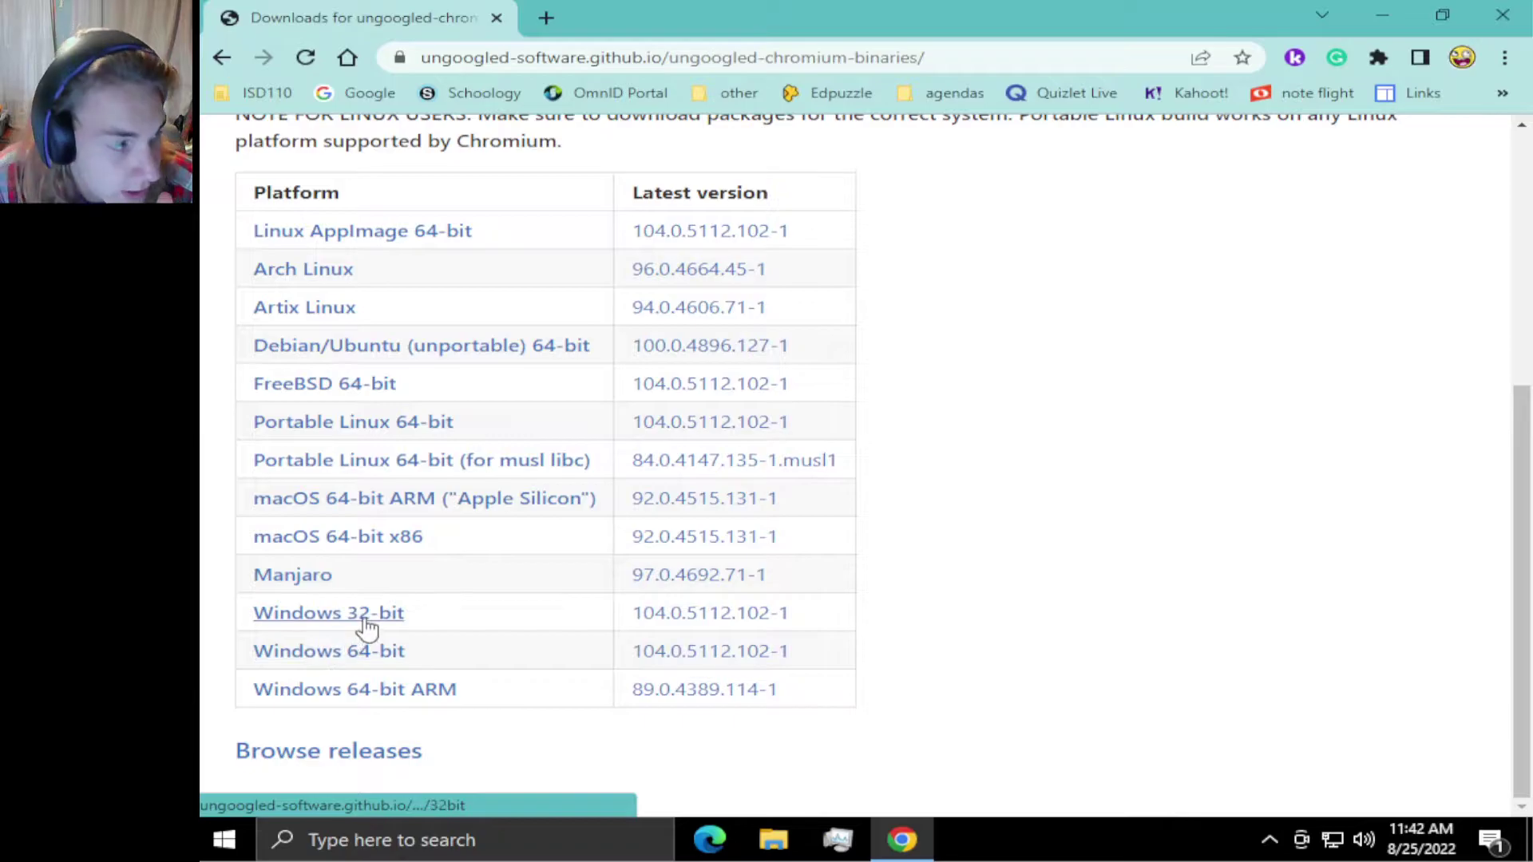
Download the Windows 64-bit 104.0.5112.102-1 installer_x64.exe from its release page.
click(772, 662)
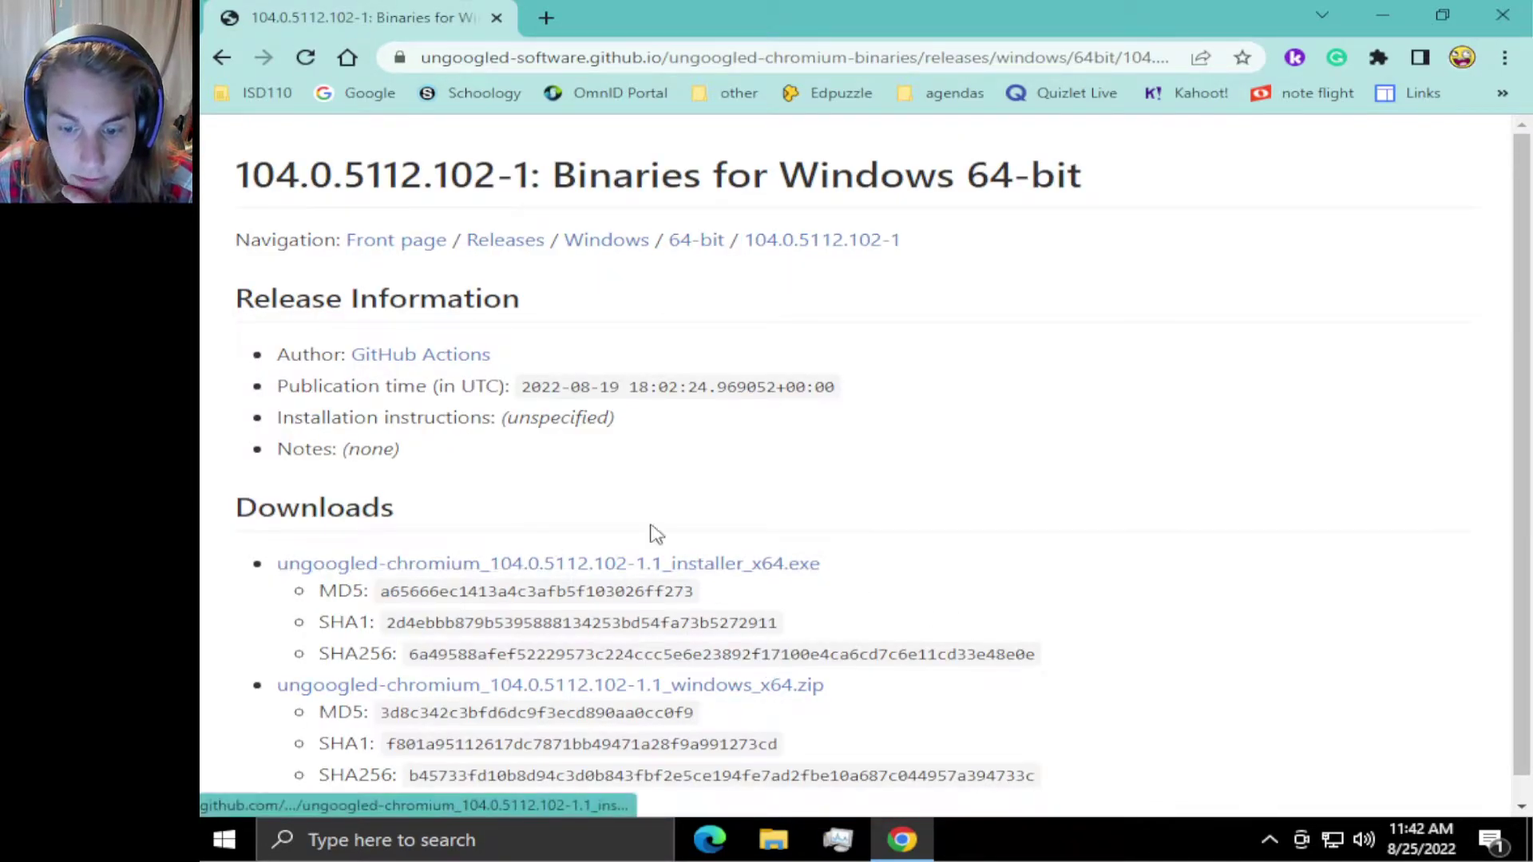
click(697, 571)
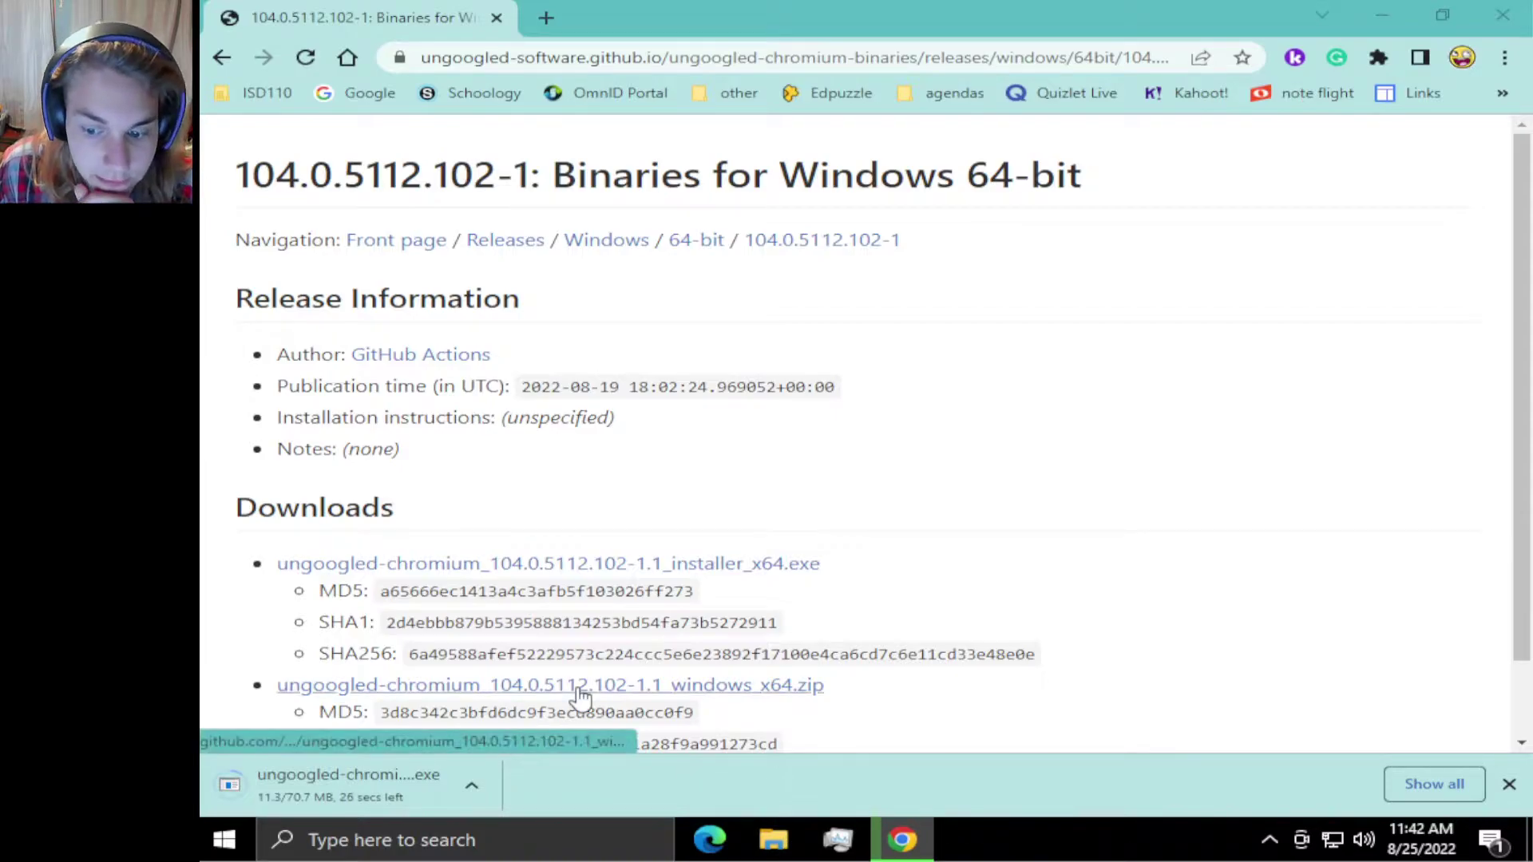
Show the Downloads folder in File Explorer, where the ungoogled-chromium installer sits.
key(super+e)
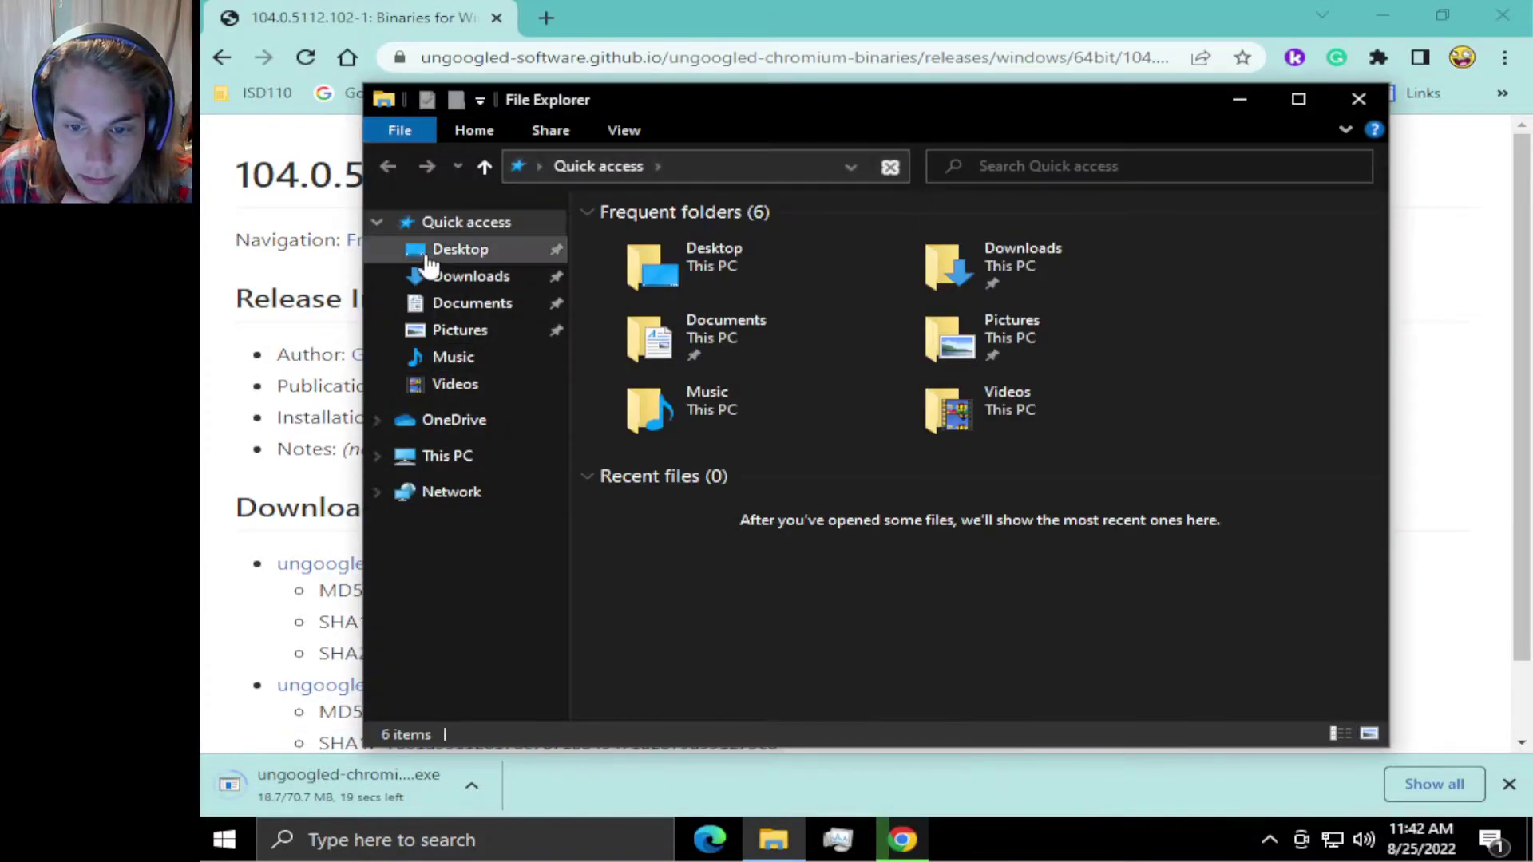
click(435, 275)
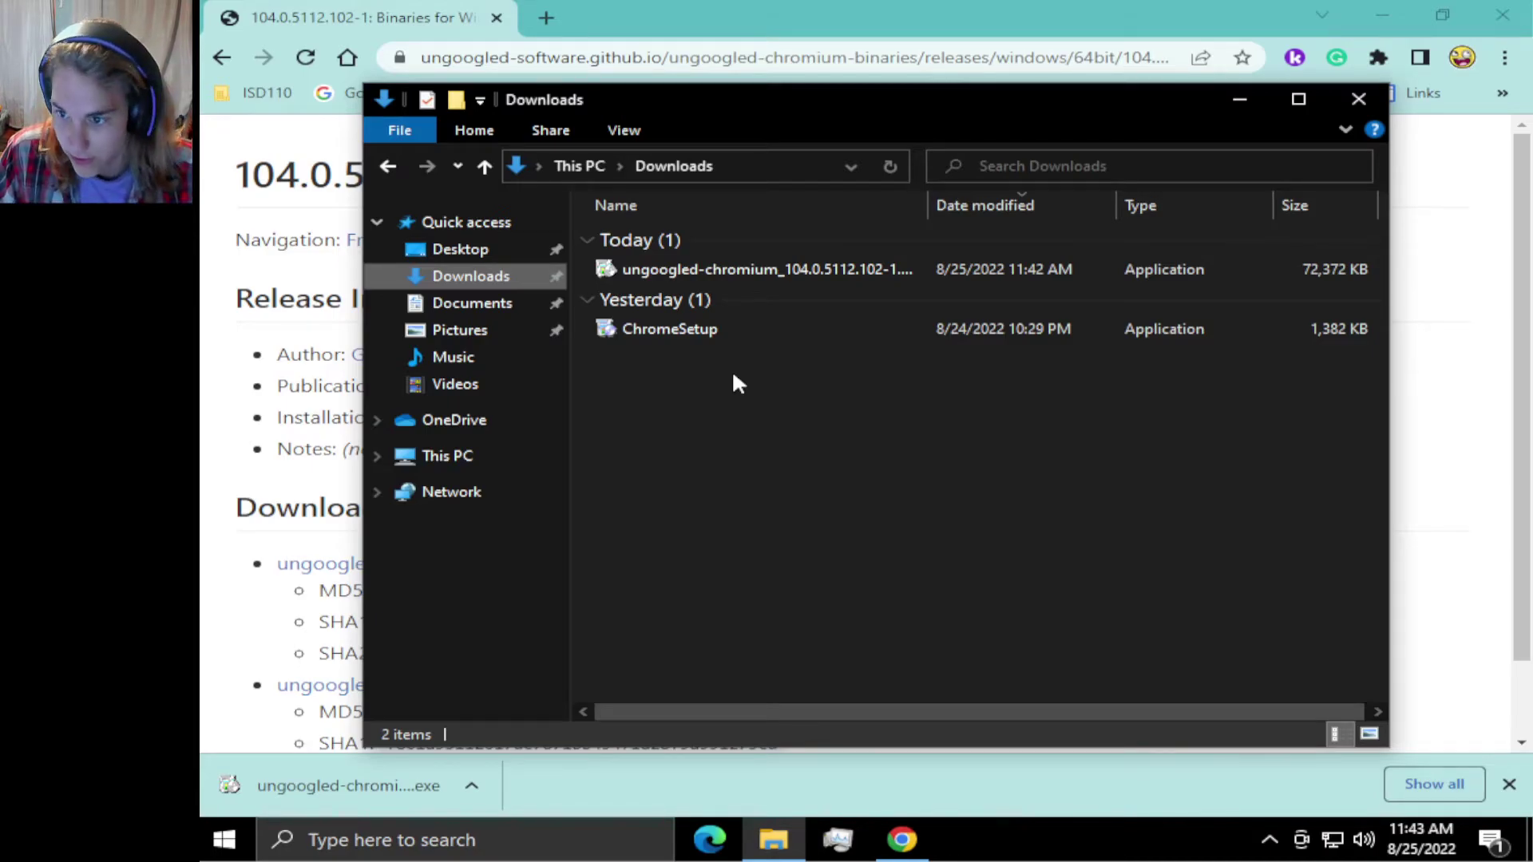
Launch the ungoogled-chromium installer and choose More info, then Run anyway past SmartScreen.
double_click(797, 273)
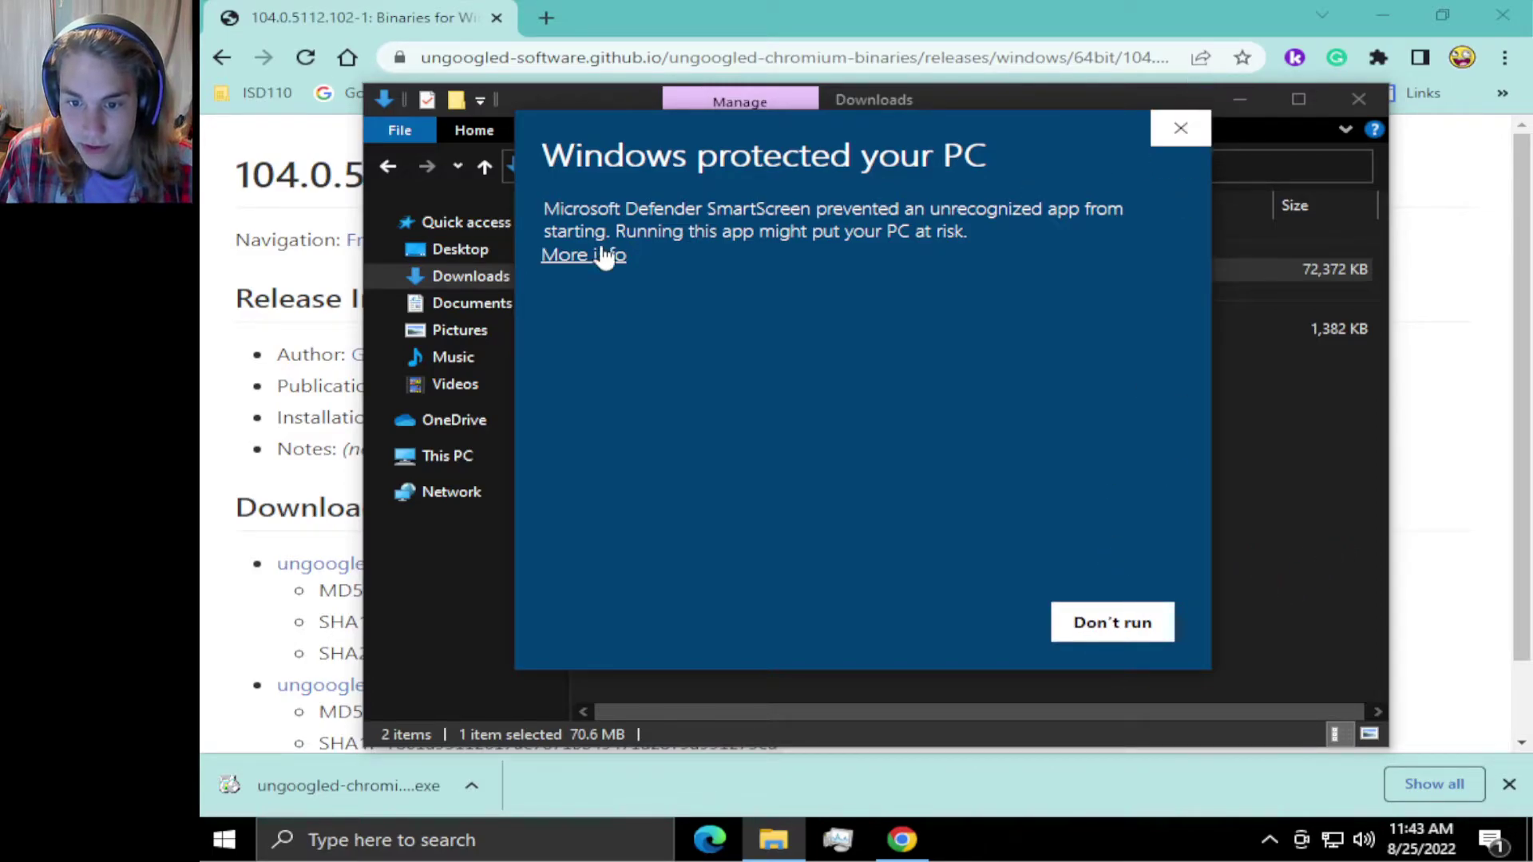
drag(572, 210, 886, 209)
click(1014, 209)
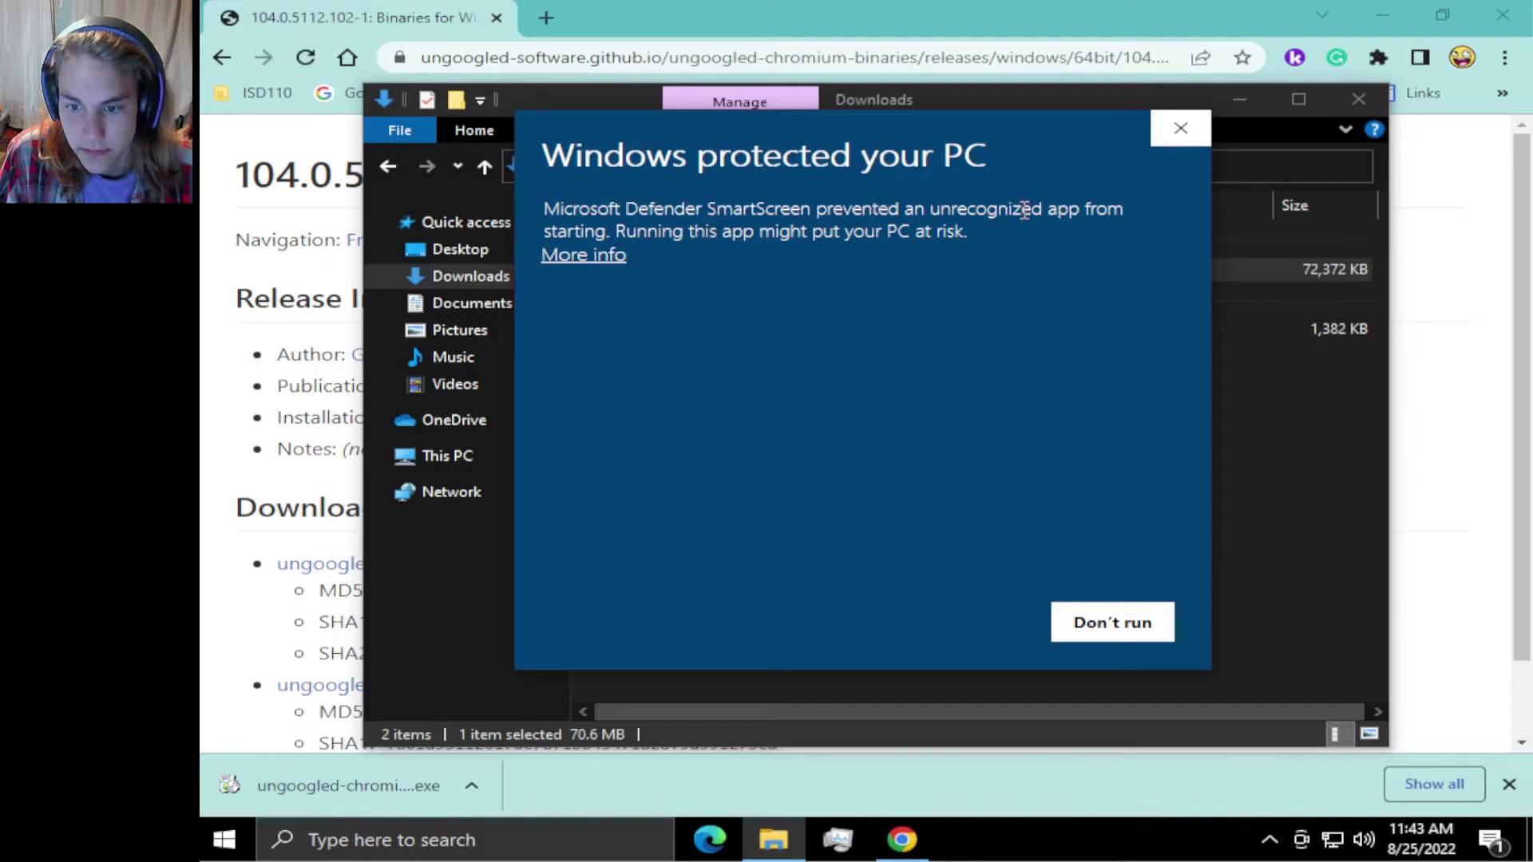
click(1180, 129)
click(779, 269)
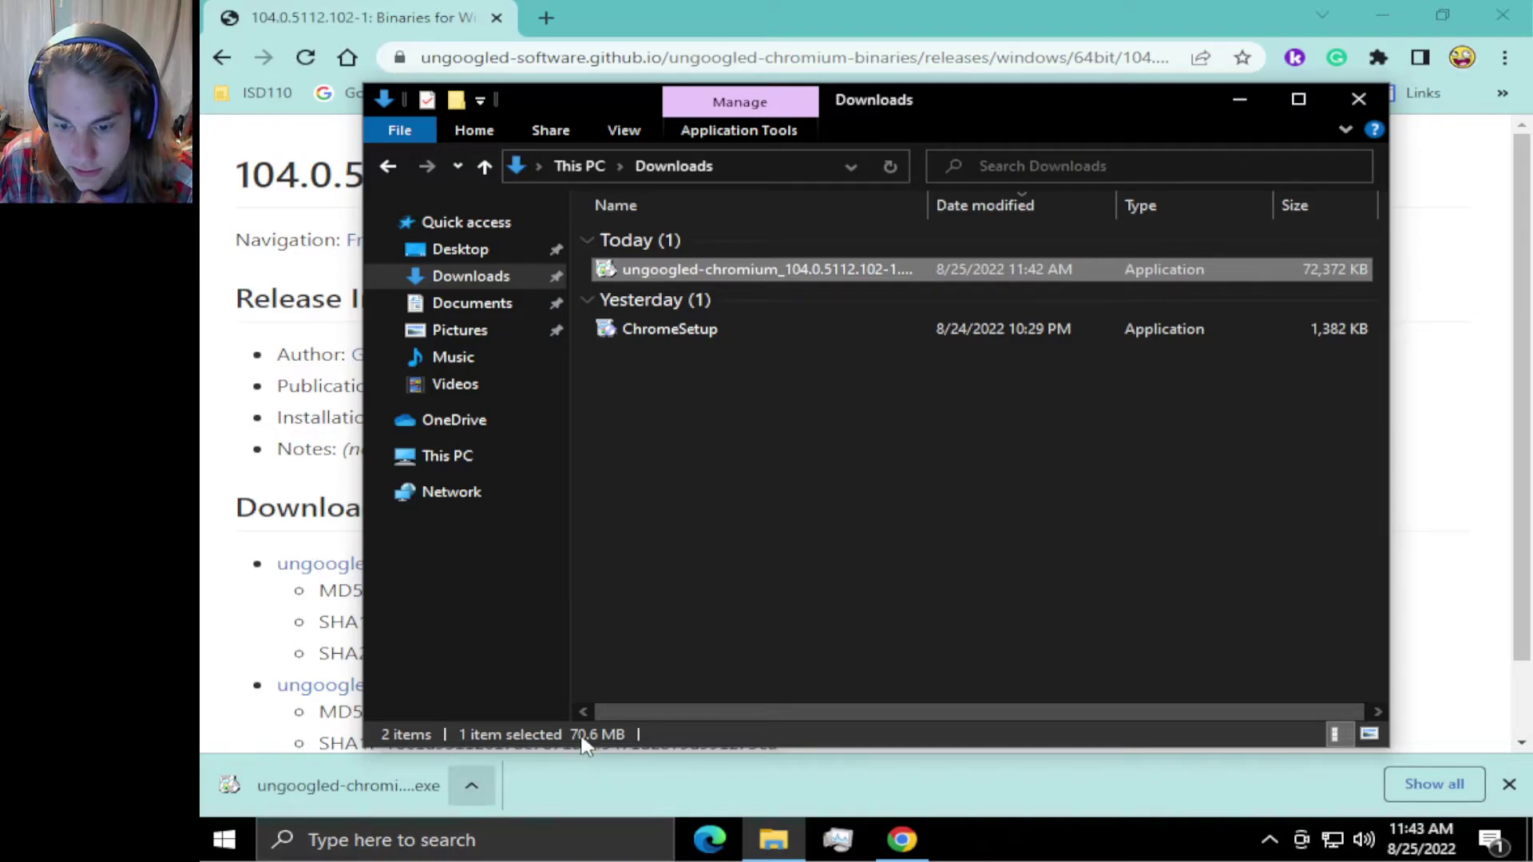
double_click(739, 270)
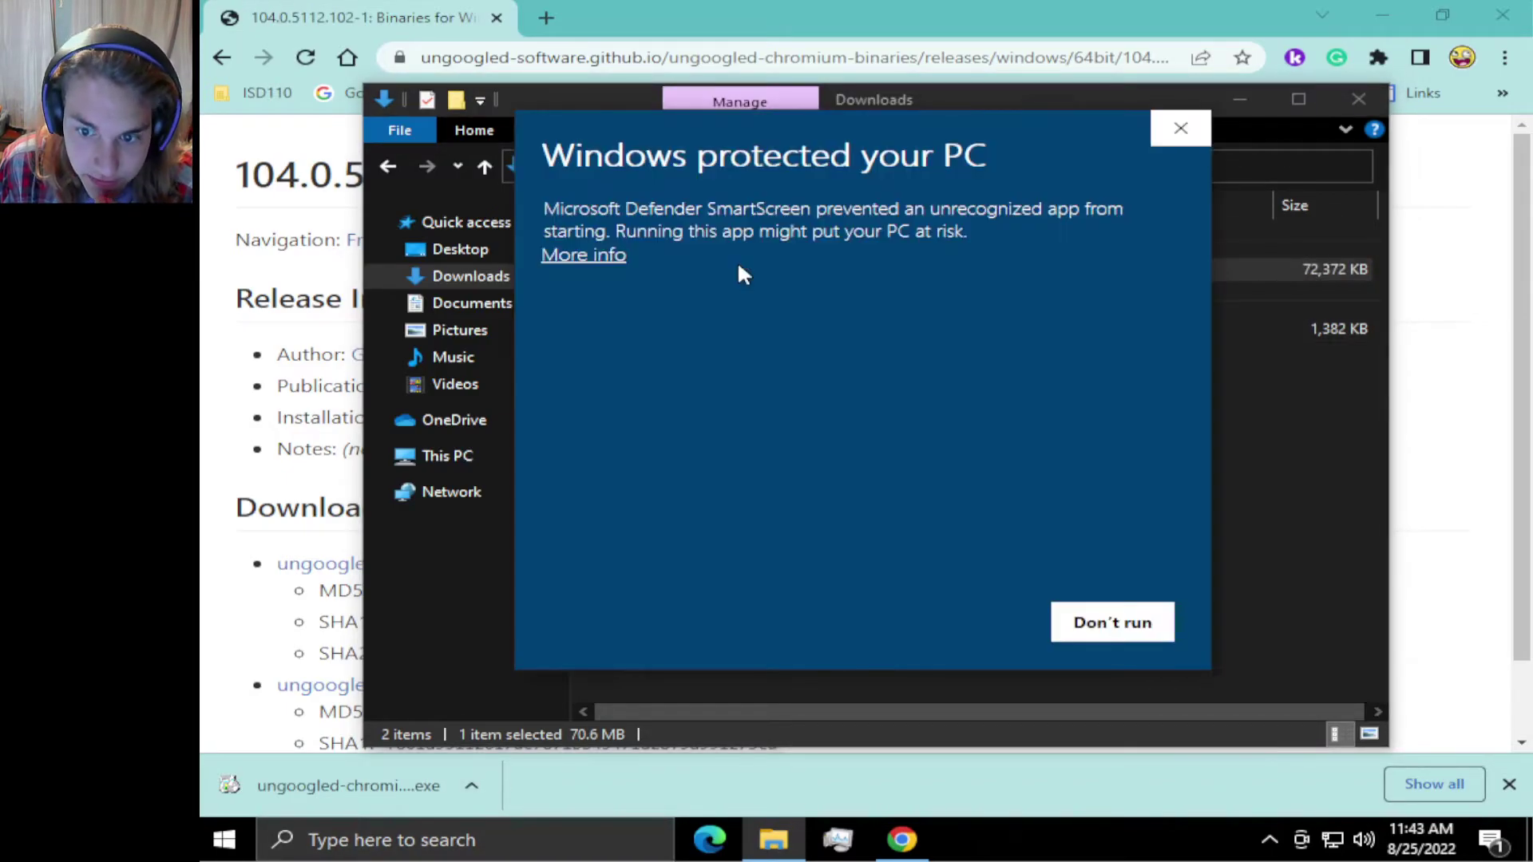
click(580, 254)
click(973, 629)
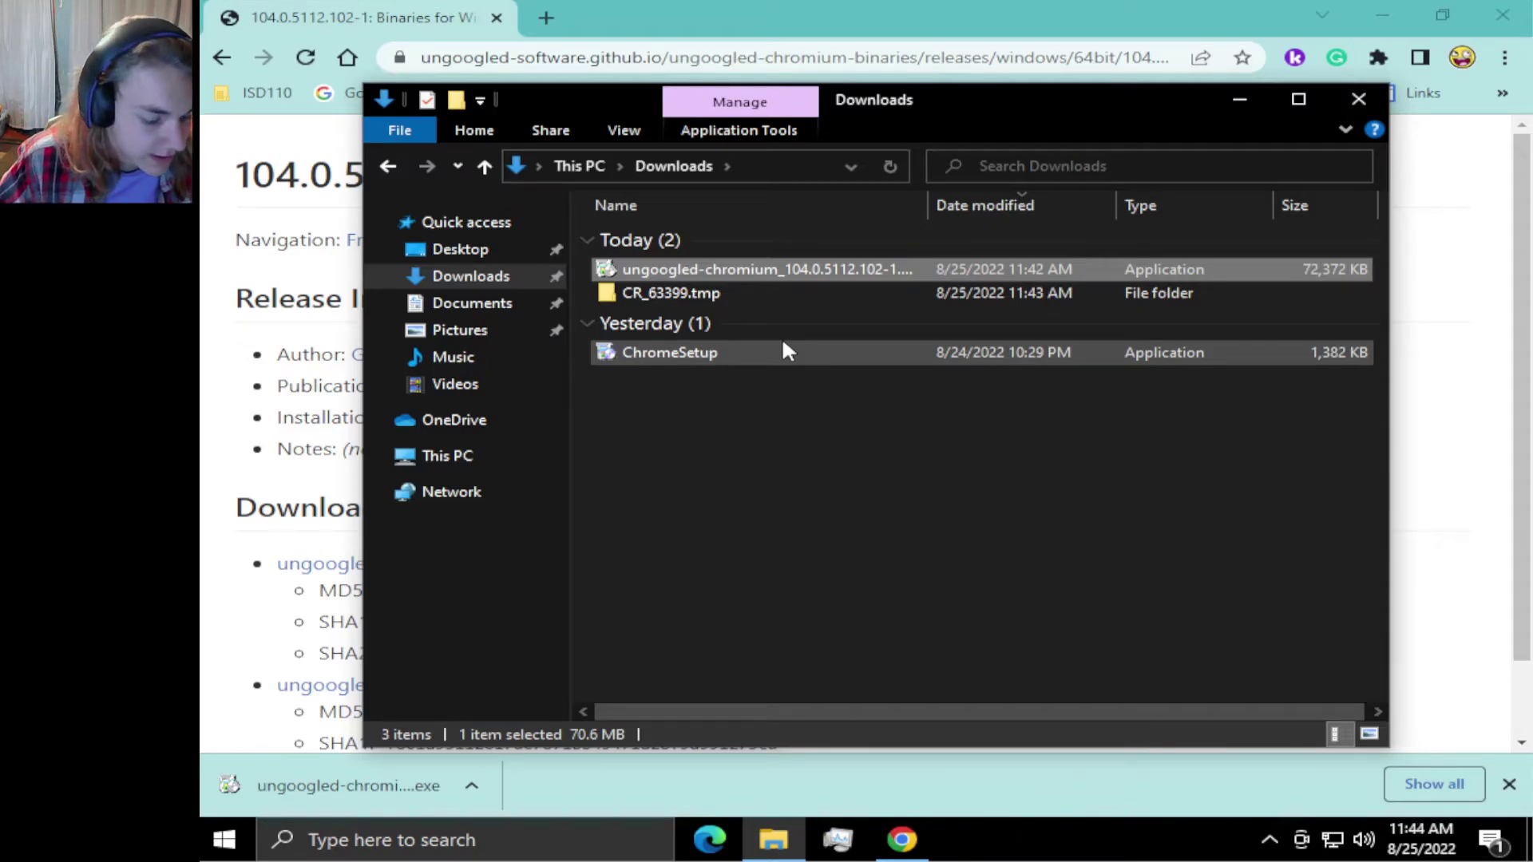
double_click(783, 343)
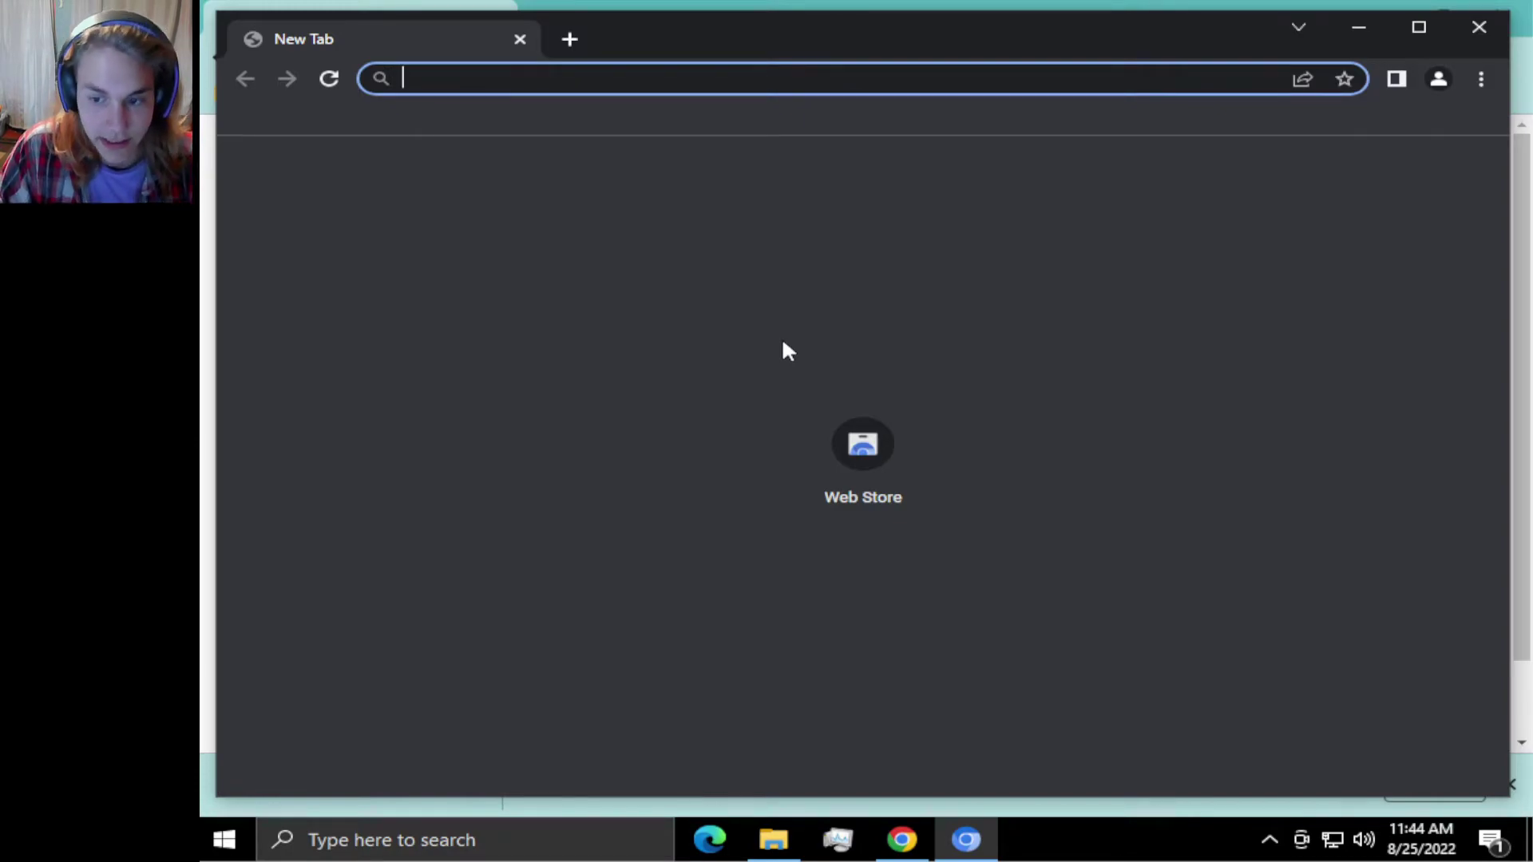
Maximize the new Chromium window and close the profile options.
drag(631, 44, 639, 4)
click(1463, 56)
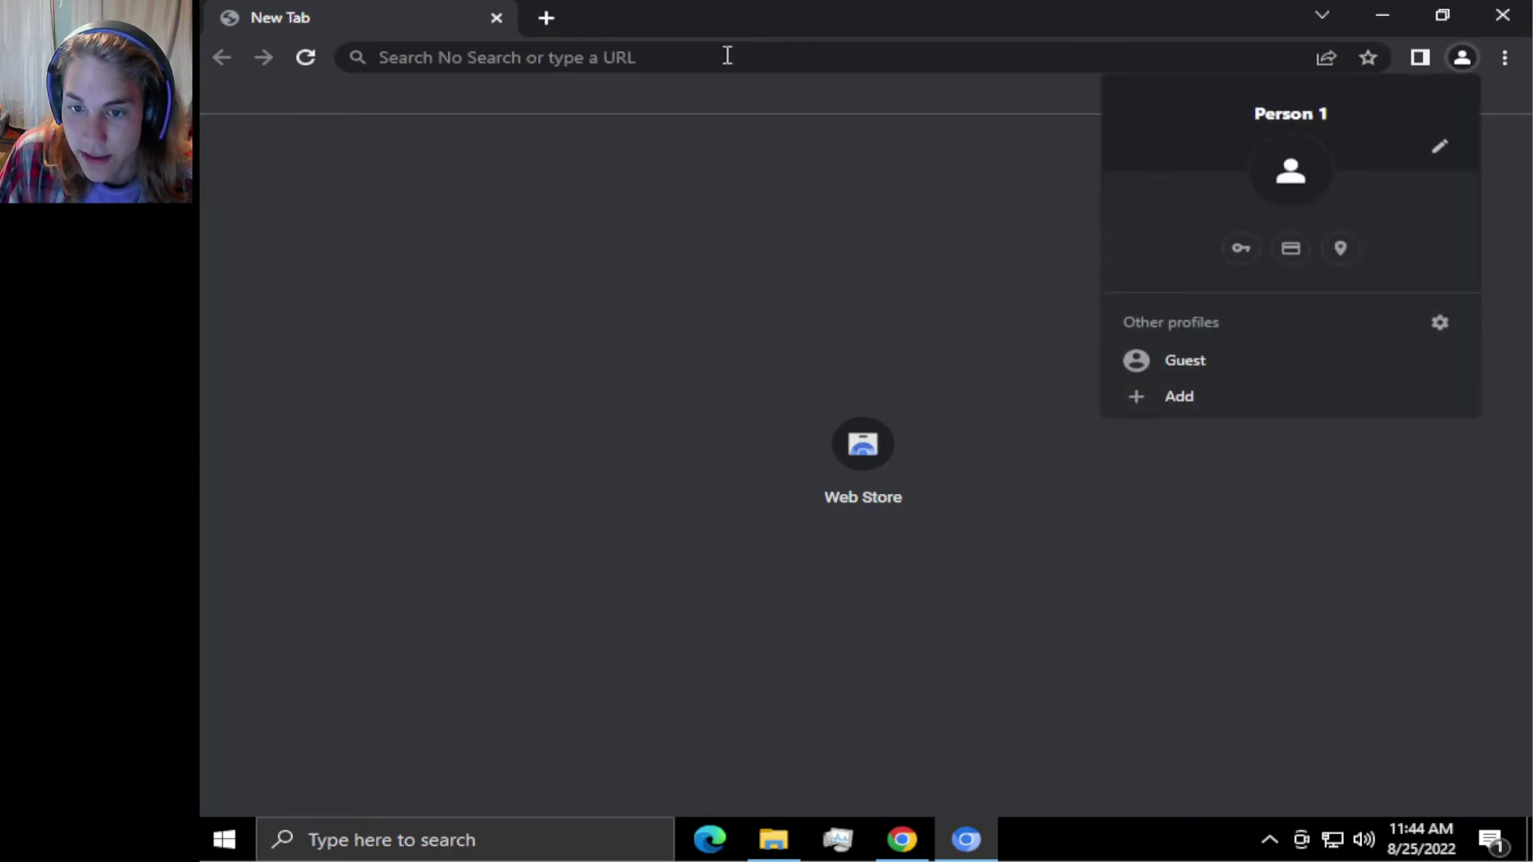
click(543, 59)
click(870, 295)
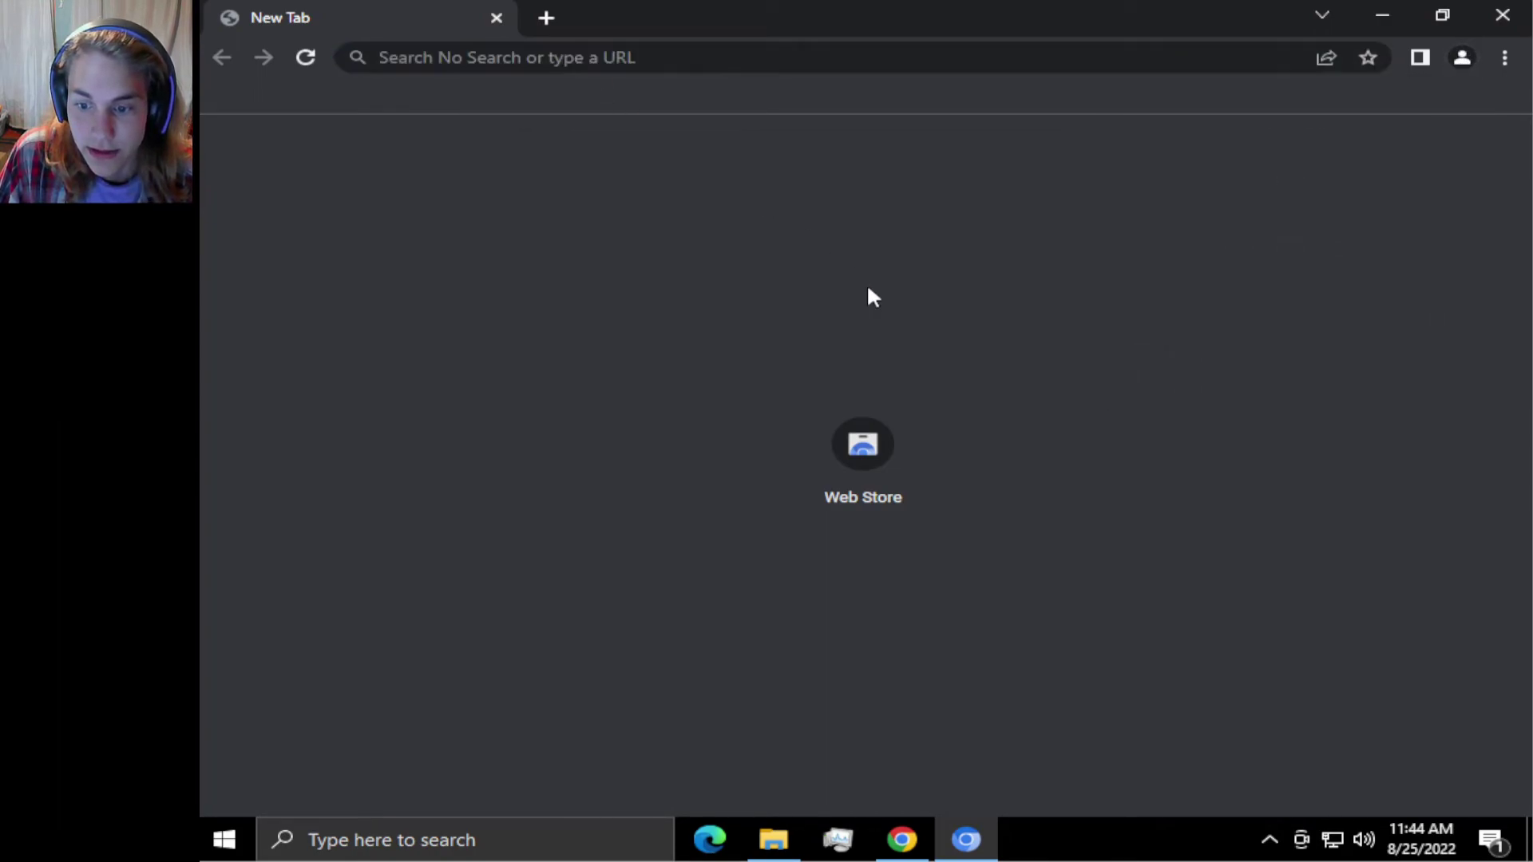
Type 'googl' in the address bar, clear it, and bring up the three-dot main menu.
click(559, 70)
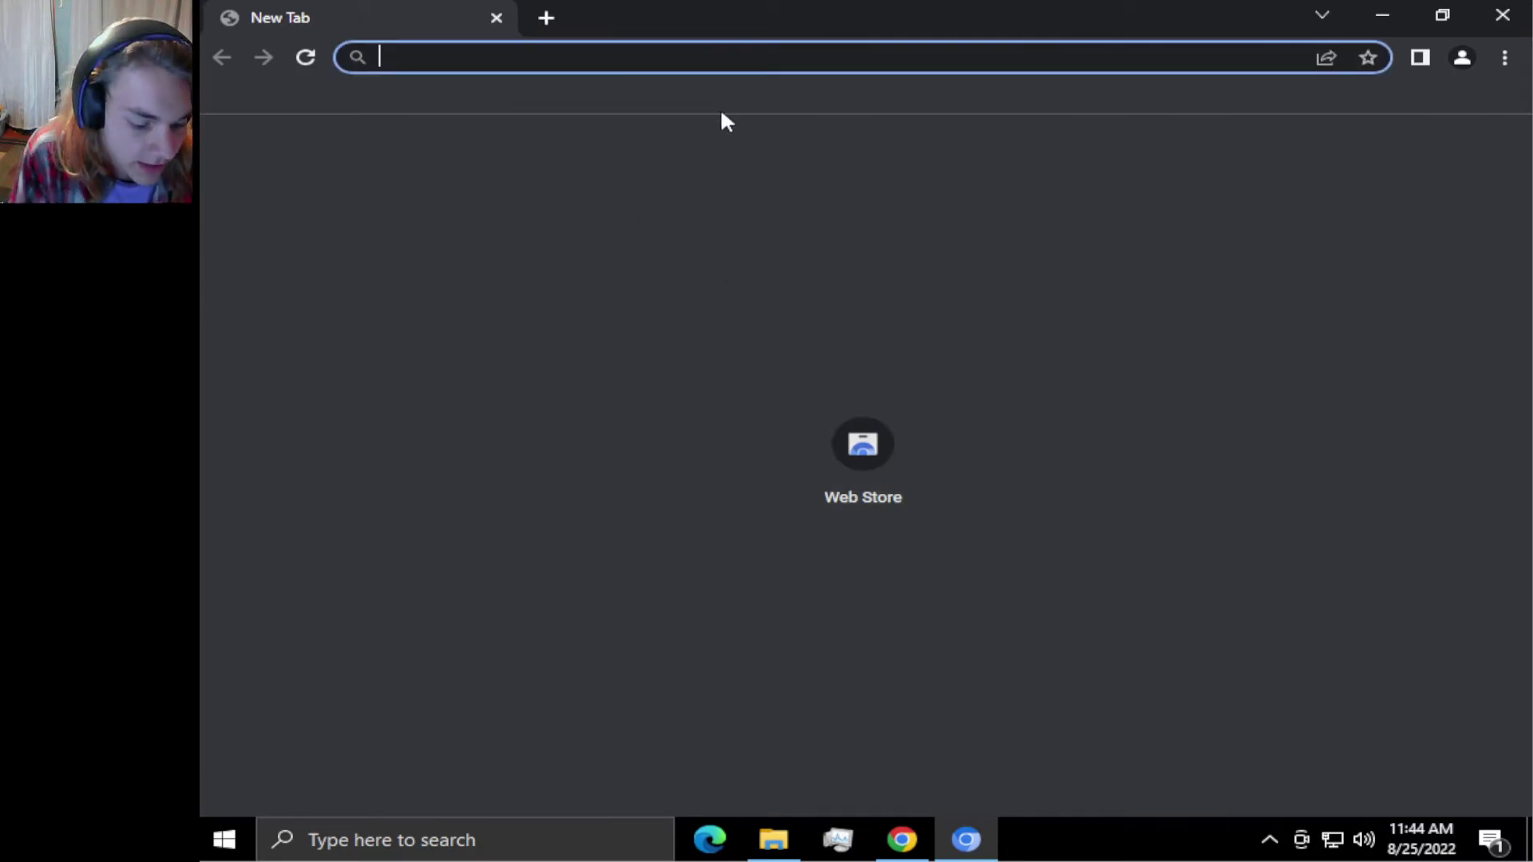
text(googl)
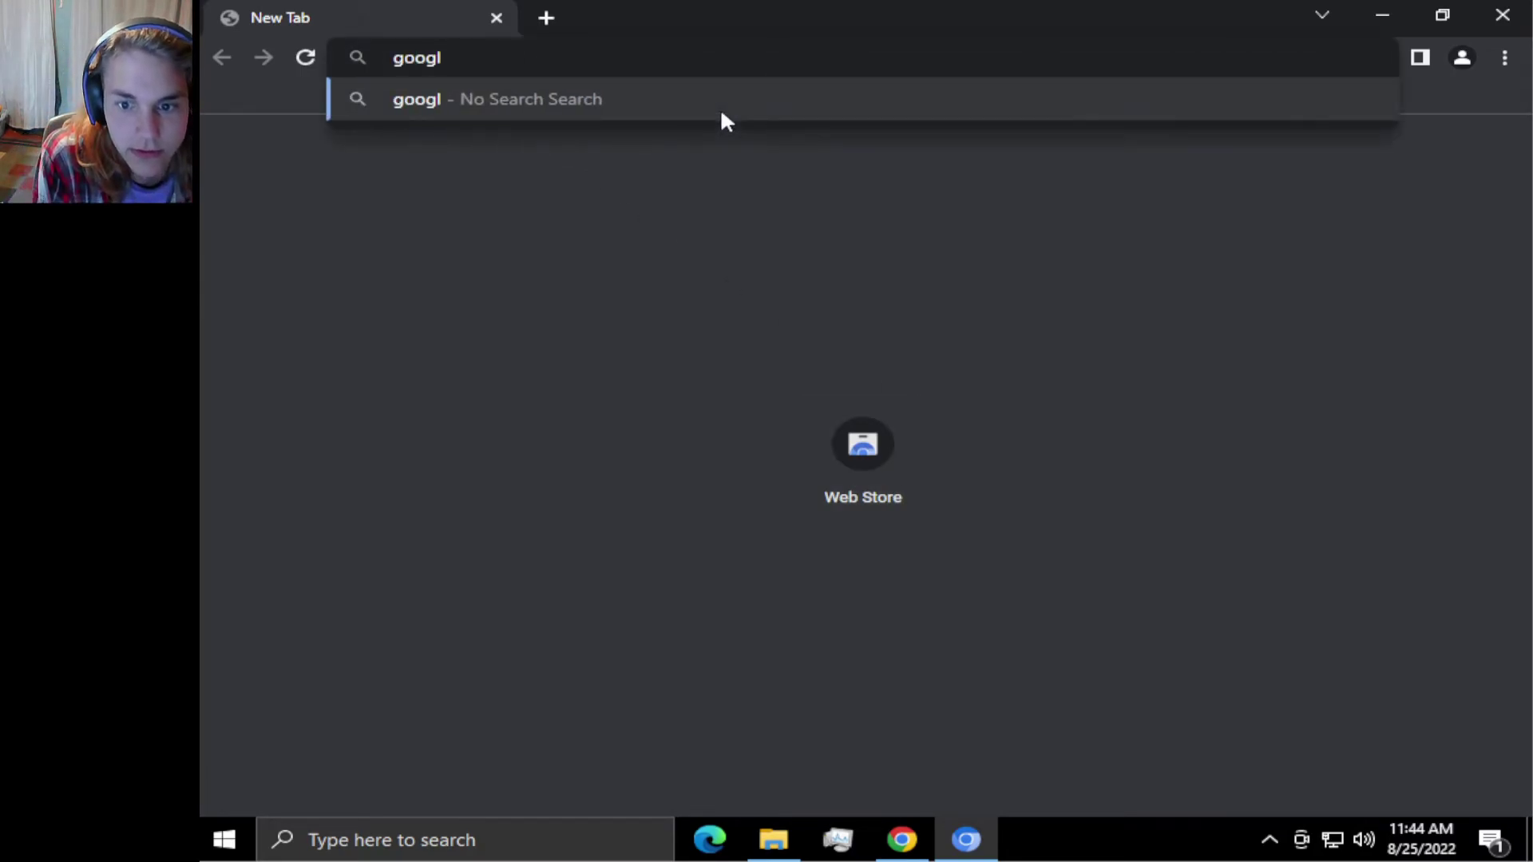
key(BackSpace)
key(BackSpace)
key(BackSpace)
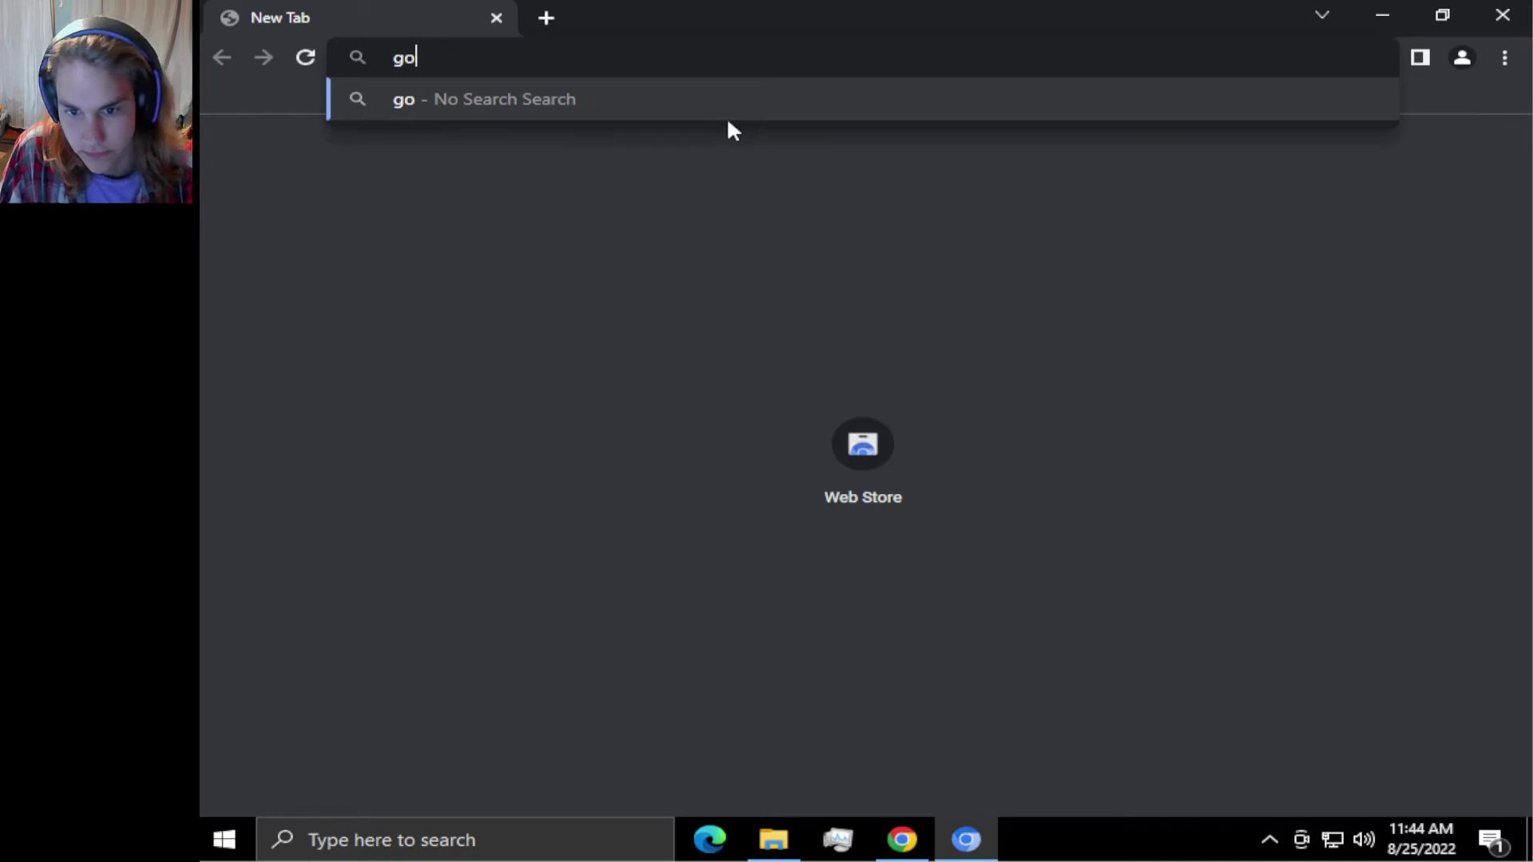
key(BackSpace)
key(BackSpace)
click(1502, 59)
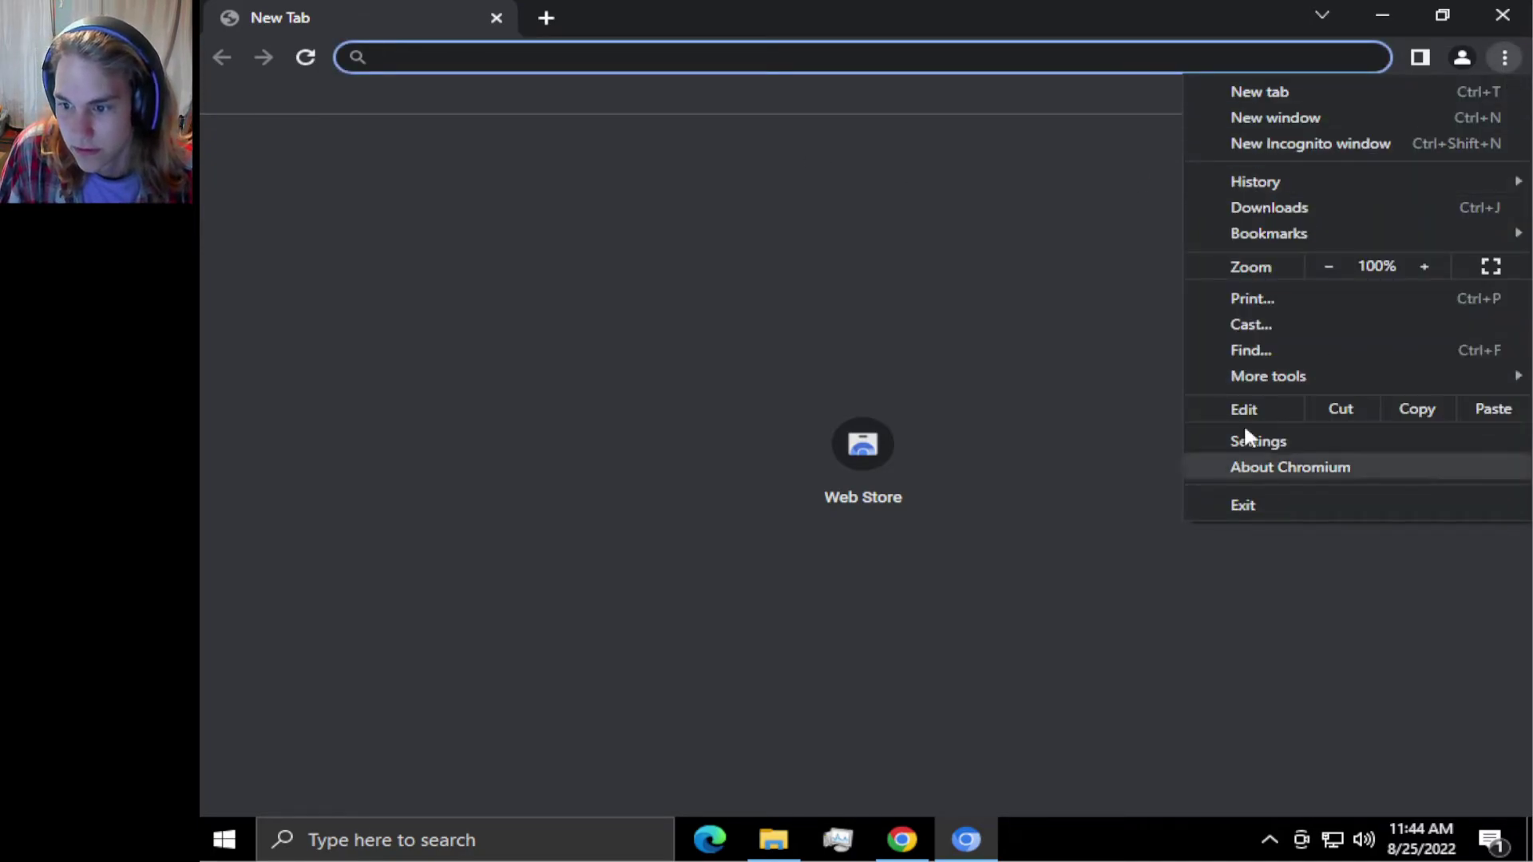
Go to Settings' Default browser section and close the Windows Default apps window.
click(1263, 441)
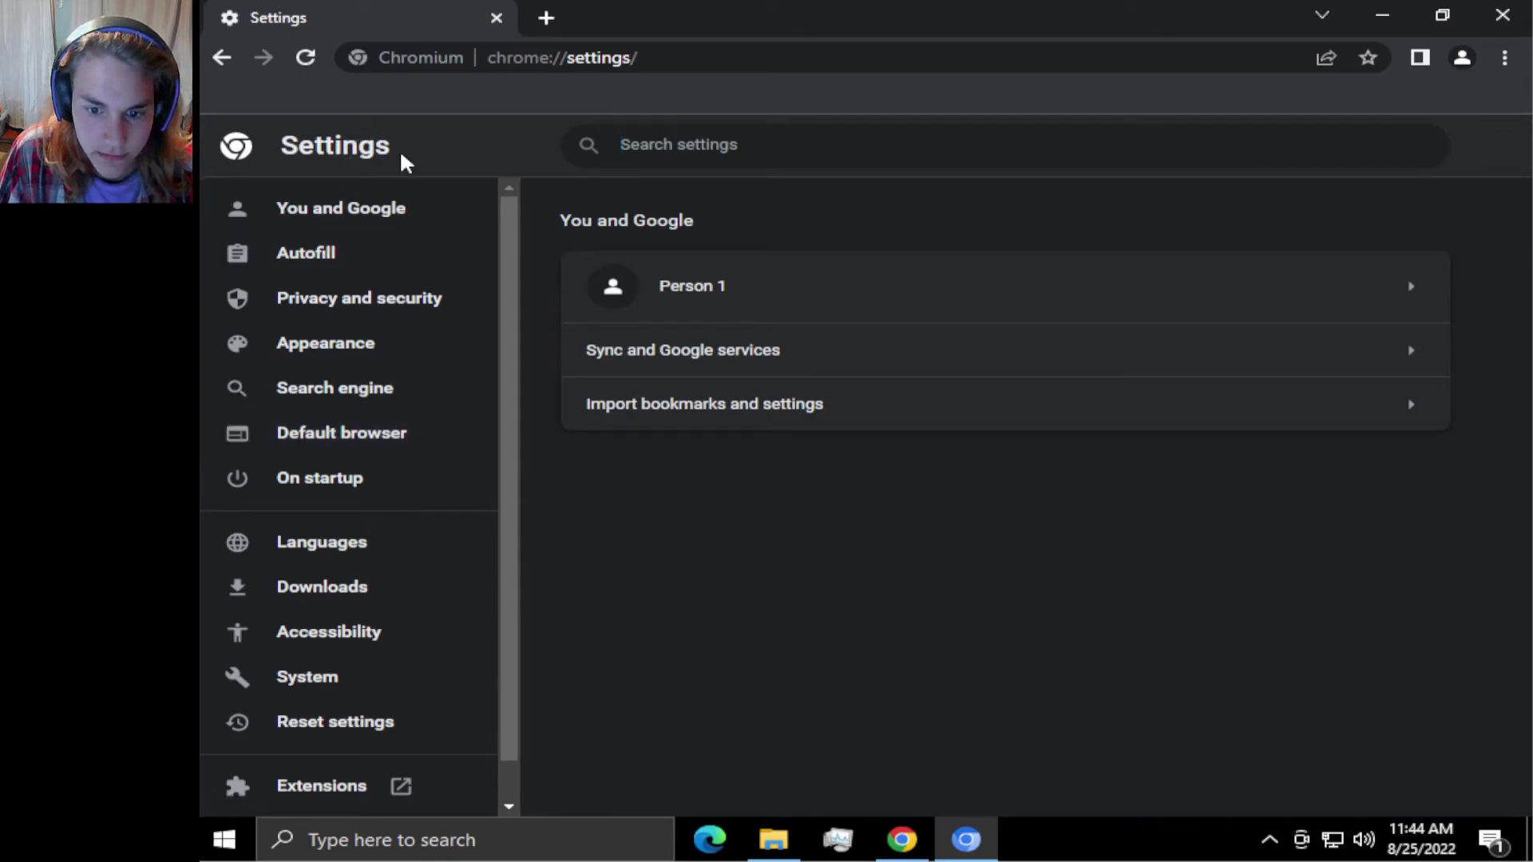
click(342, 444)
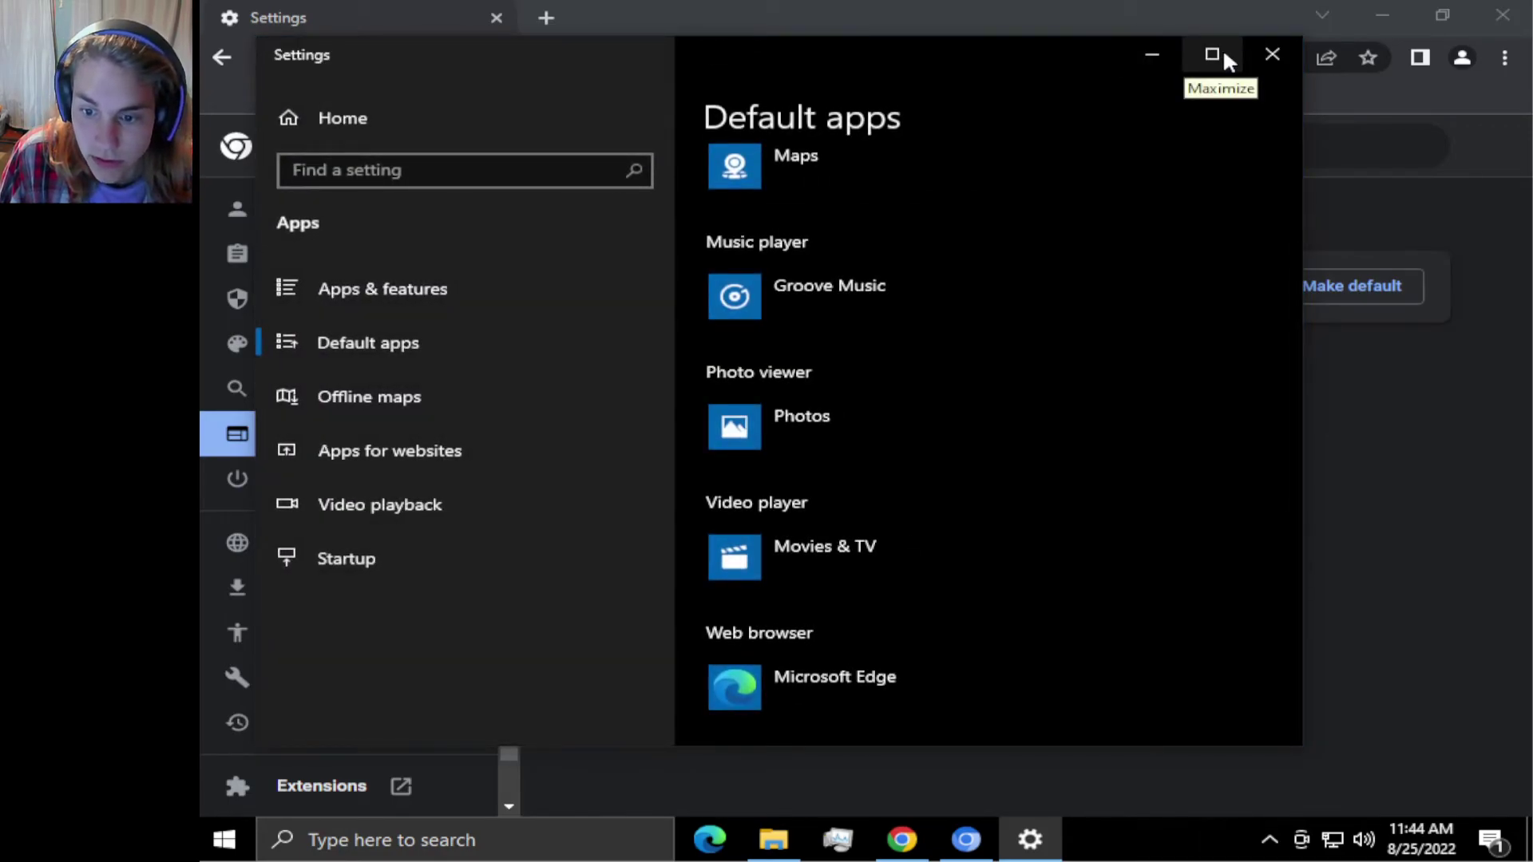
click(1270, 54)
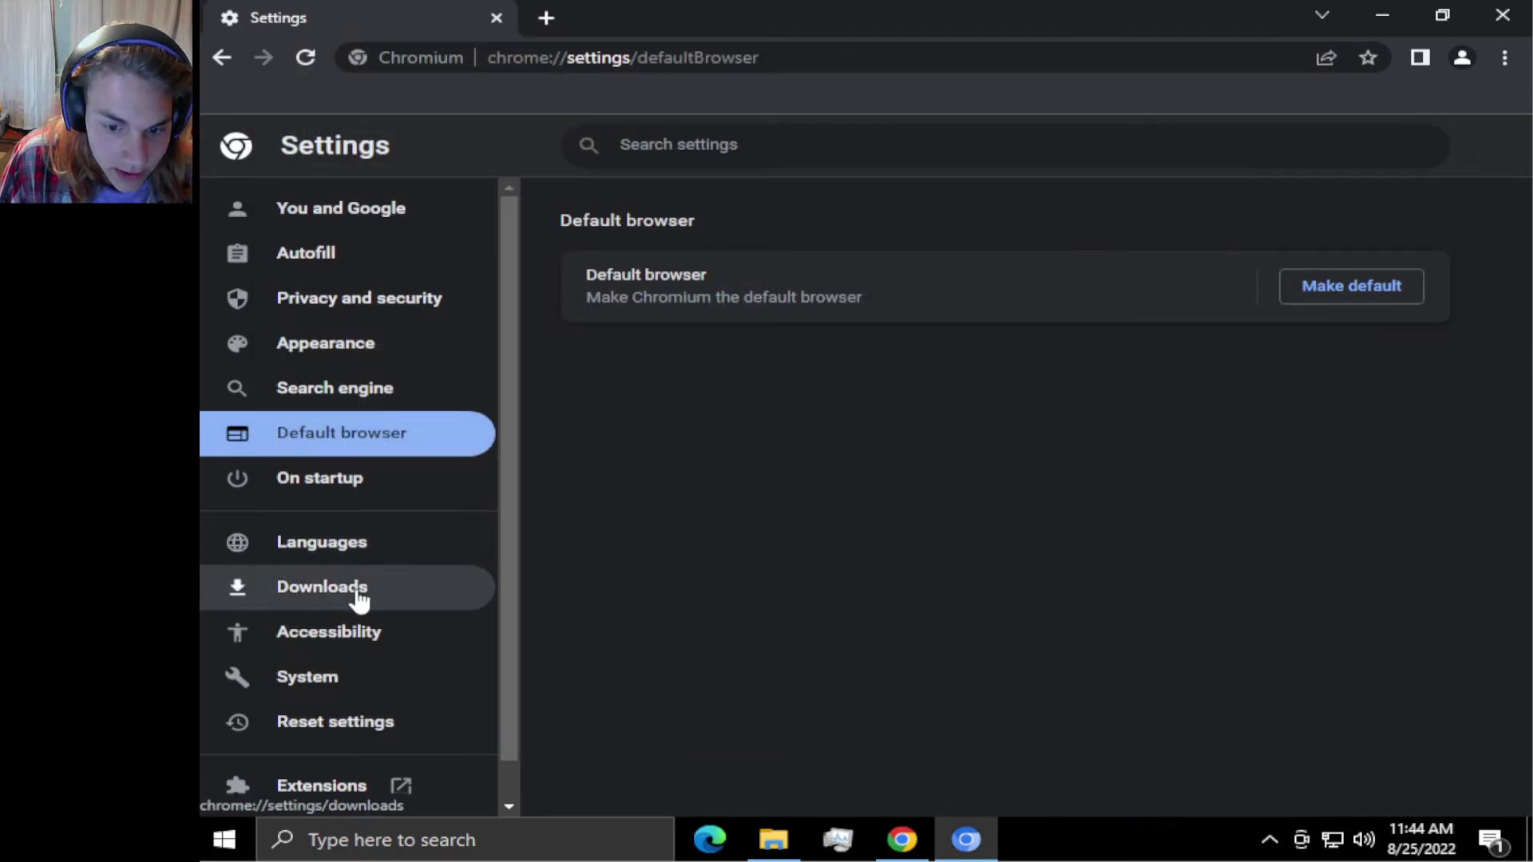
In Search engine settings, pick DuckDuckGo from the address bar search engine dropdown.
click(709, 150)
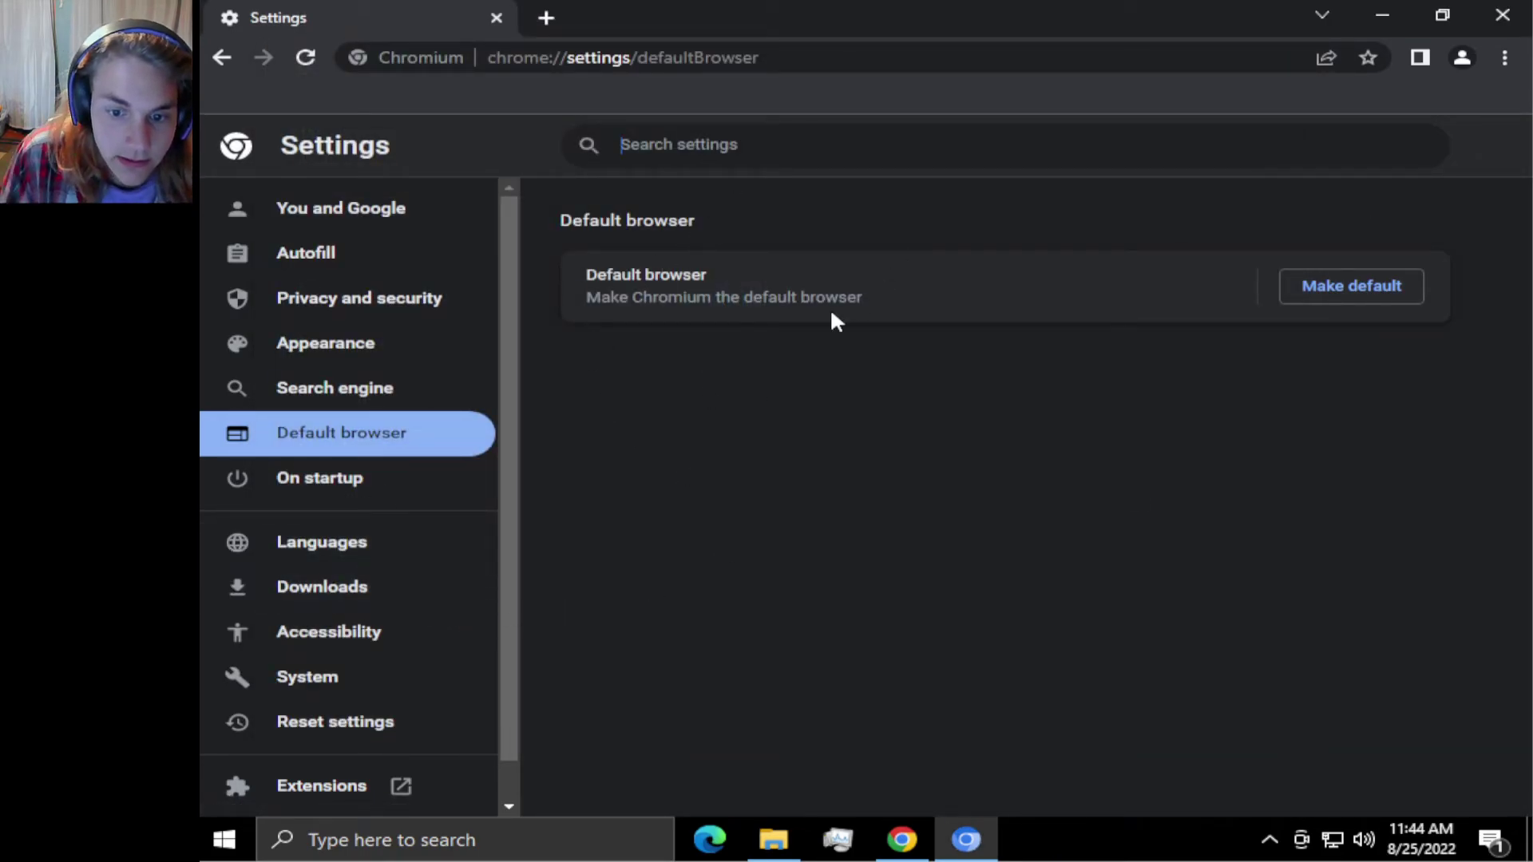
click(356, 391)
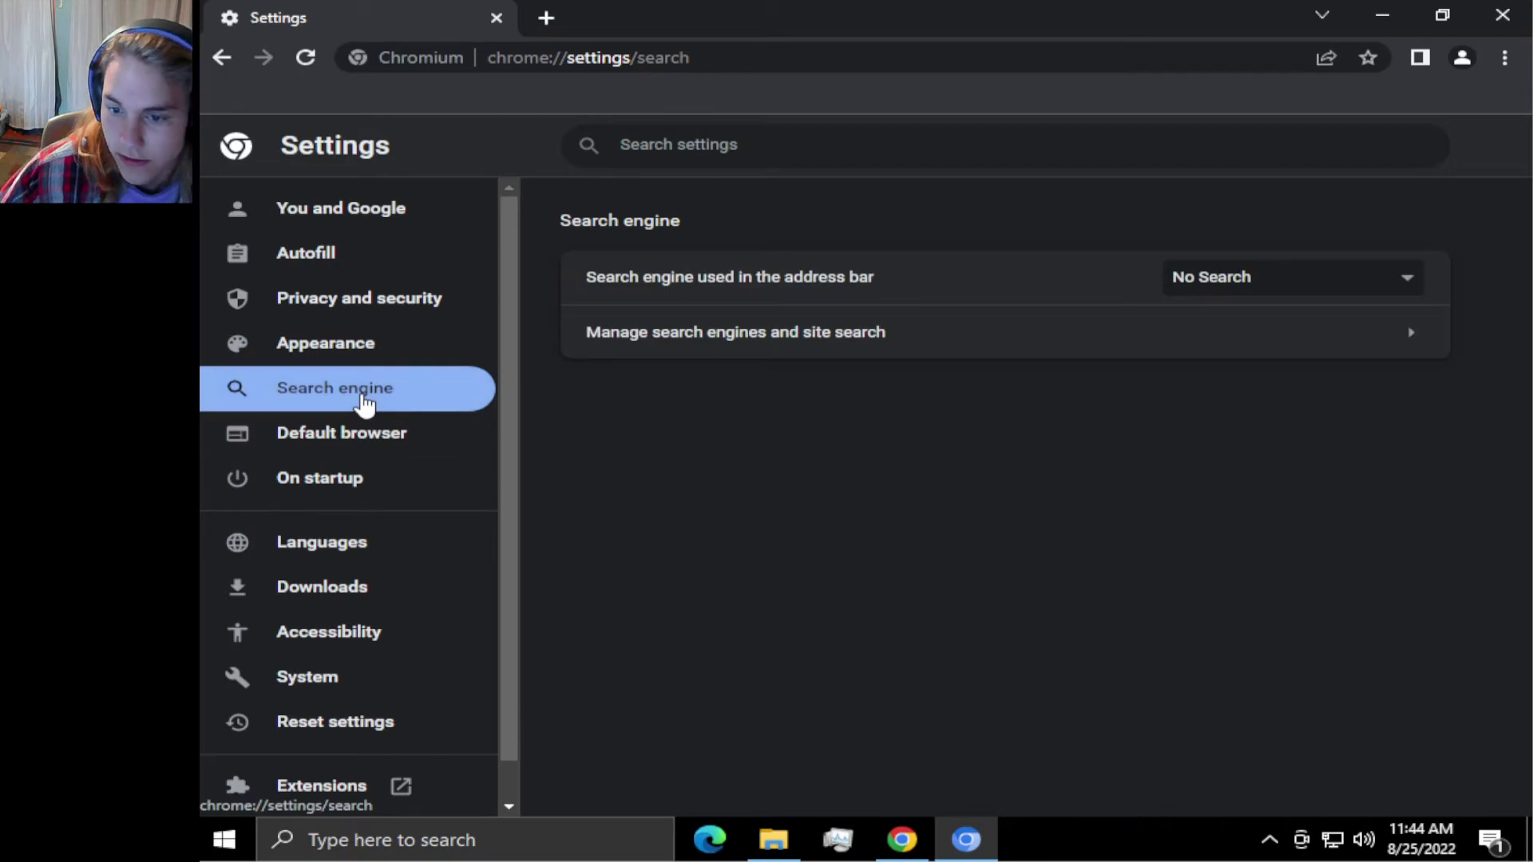
click(1329, 277)
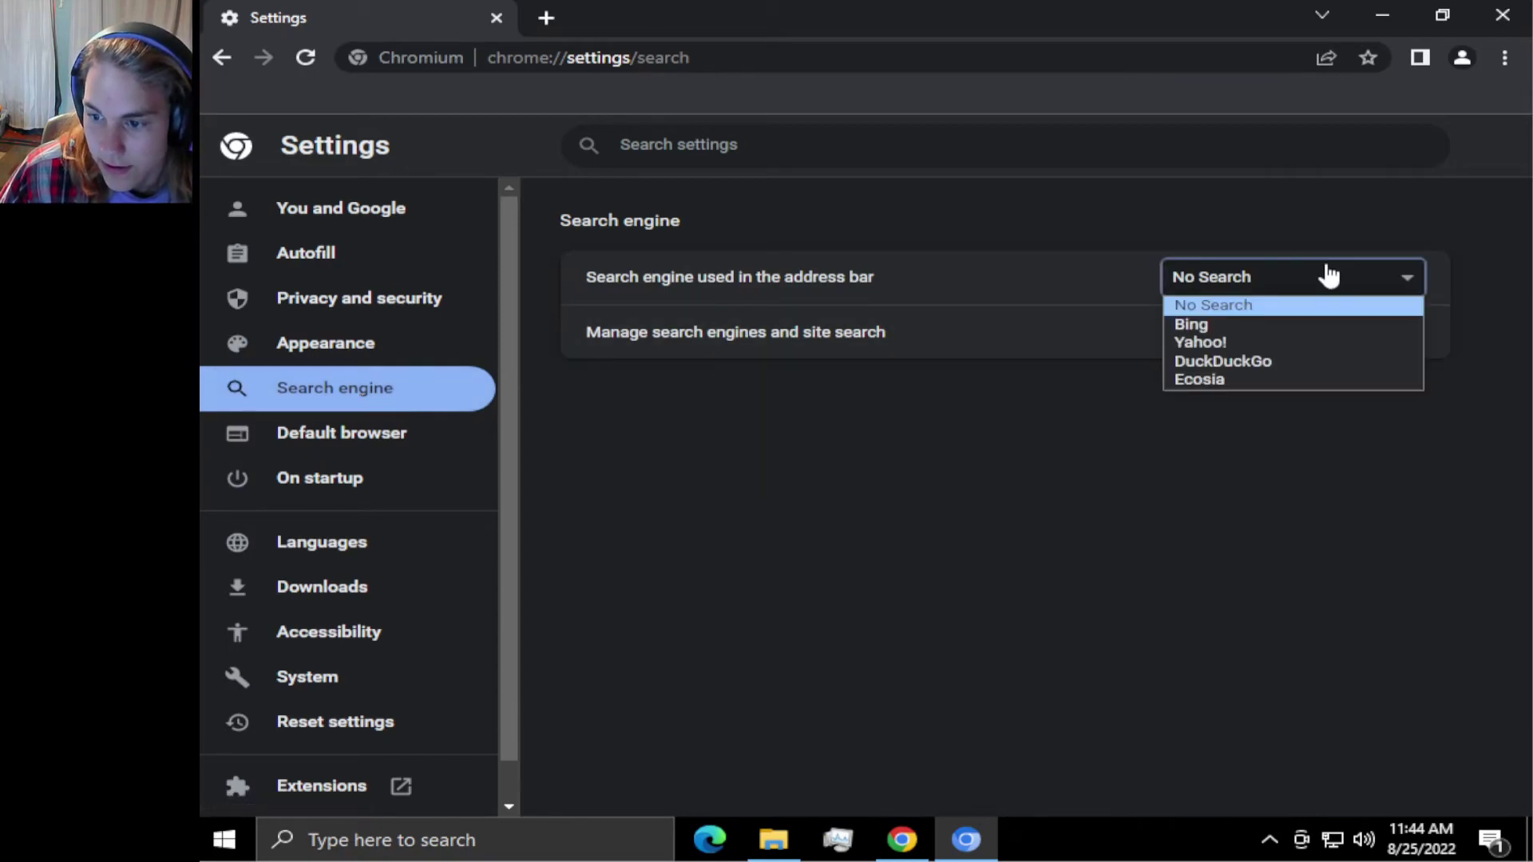
click(1250, 363)
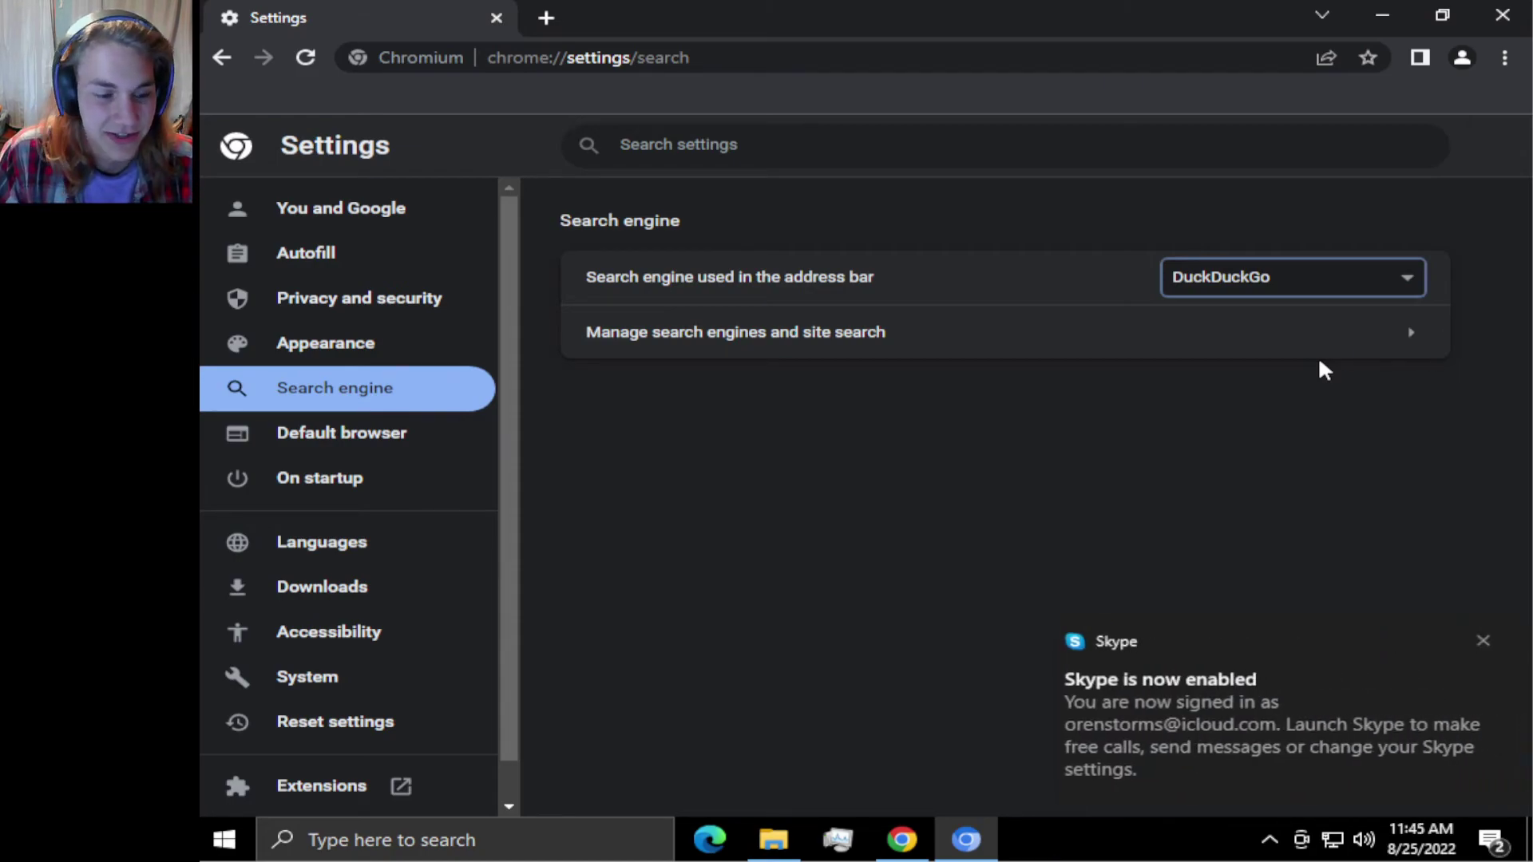
click(1475, 641)
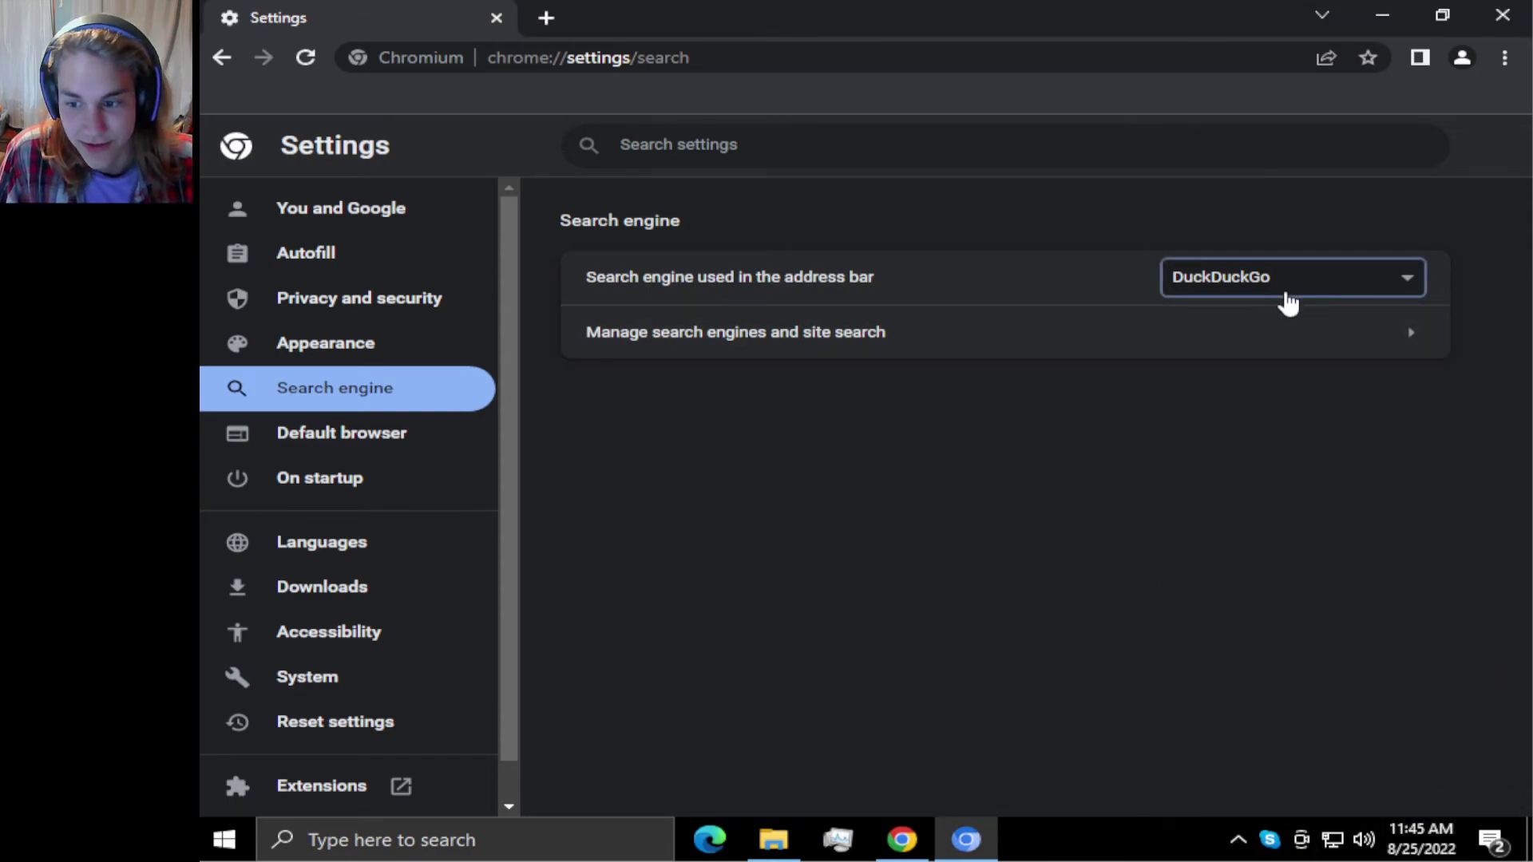
Go to Manage search engines and site search and scroll to the list showing DuckDuckGo (Default).
click(996, 349)
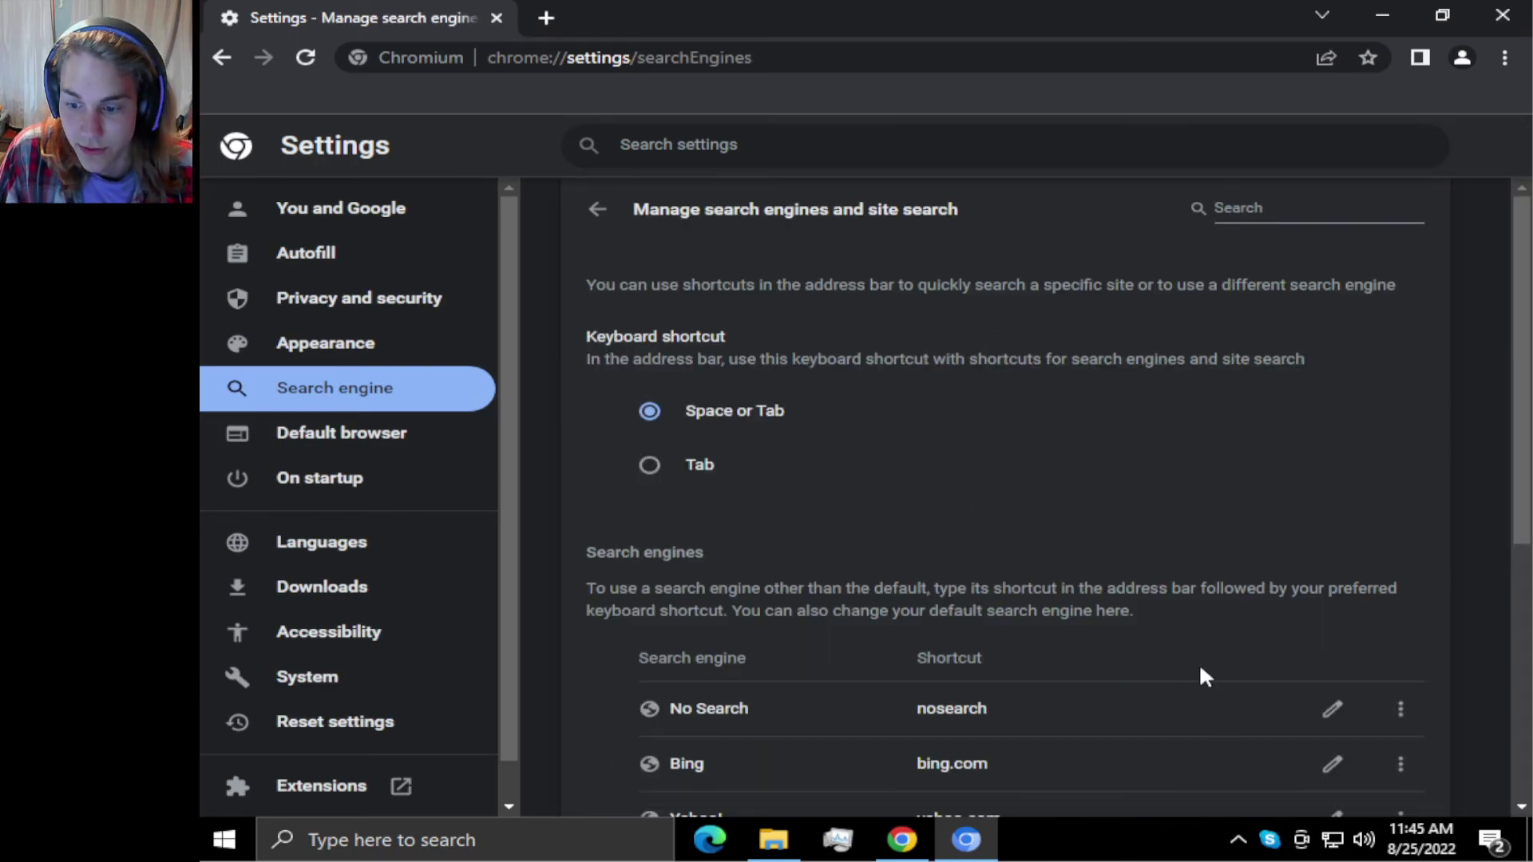
scroll(1199, 677, down, 5)
scroll(332, 650, down, 1)
scroll(423, 668, up, 1)
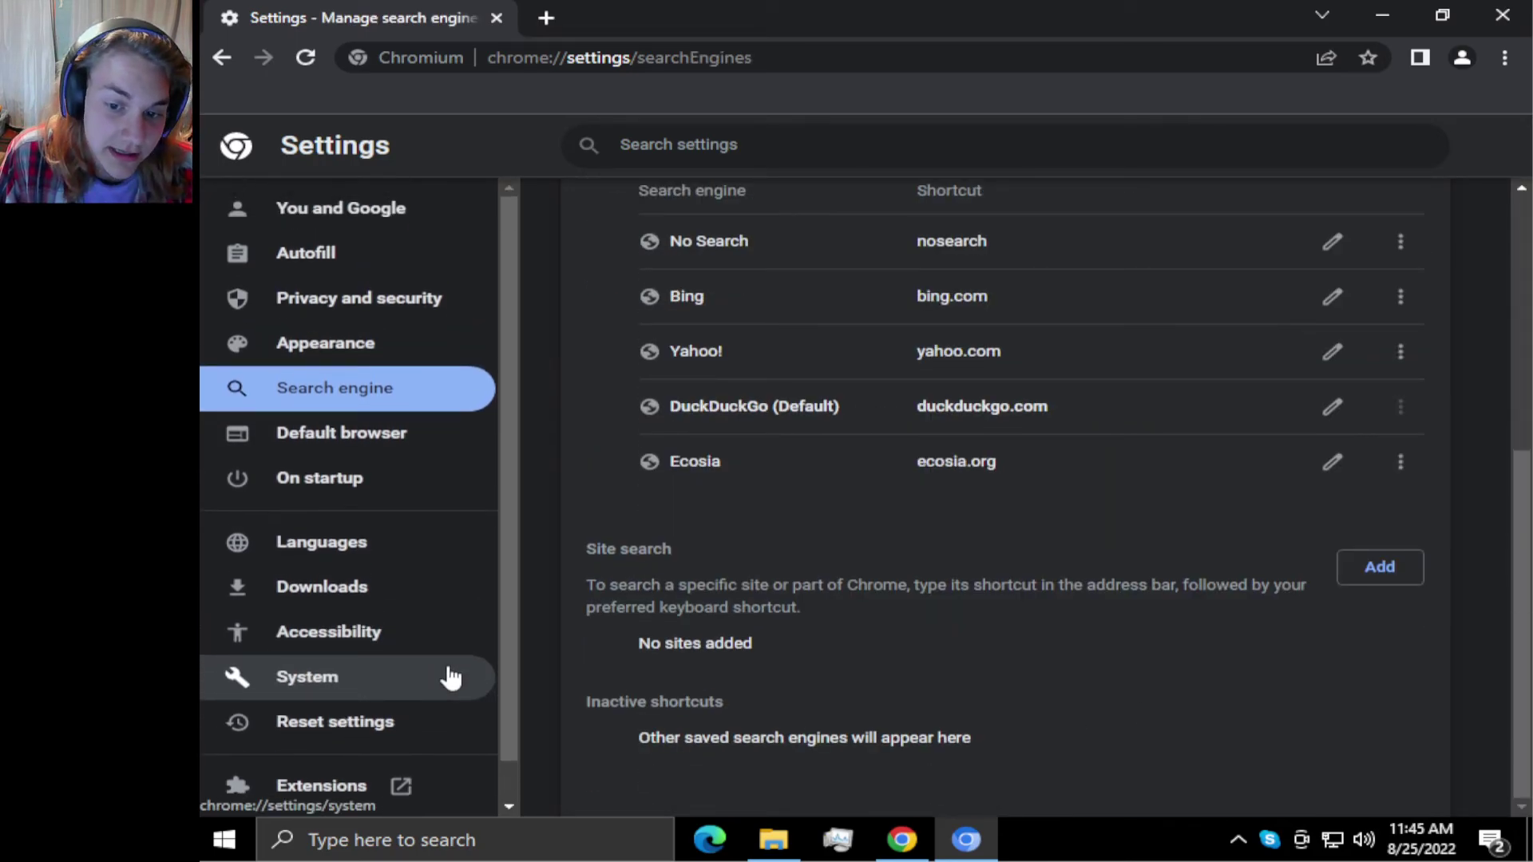
scroll(427, 680, down, 1)
scroll(427, 678, up, 1)
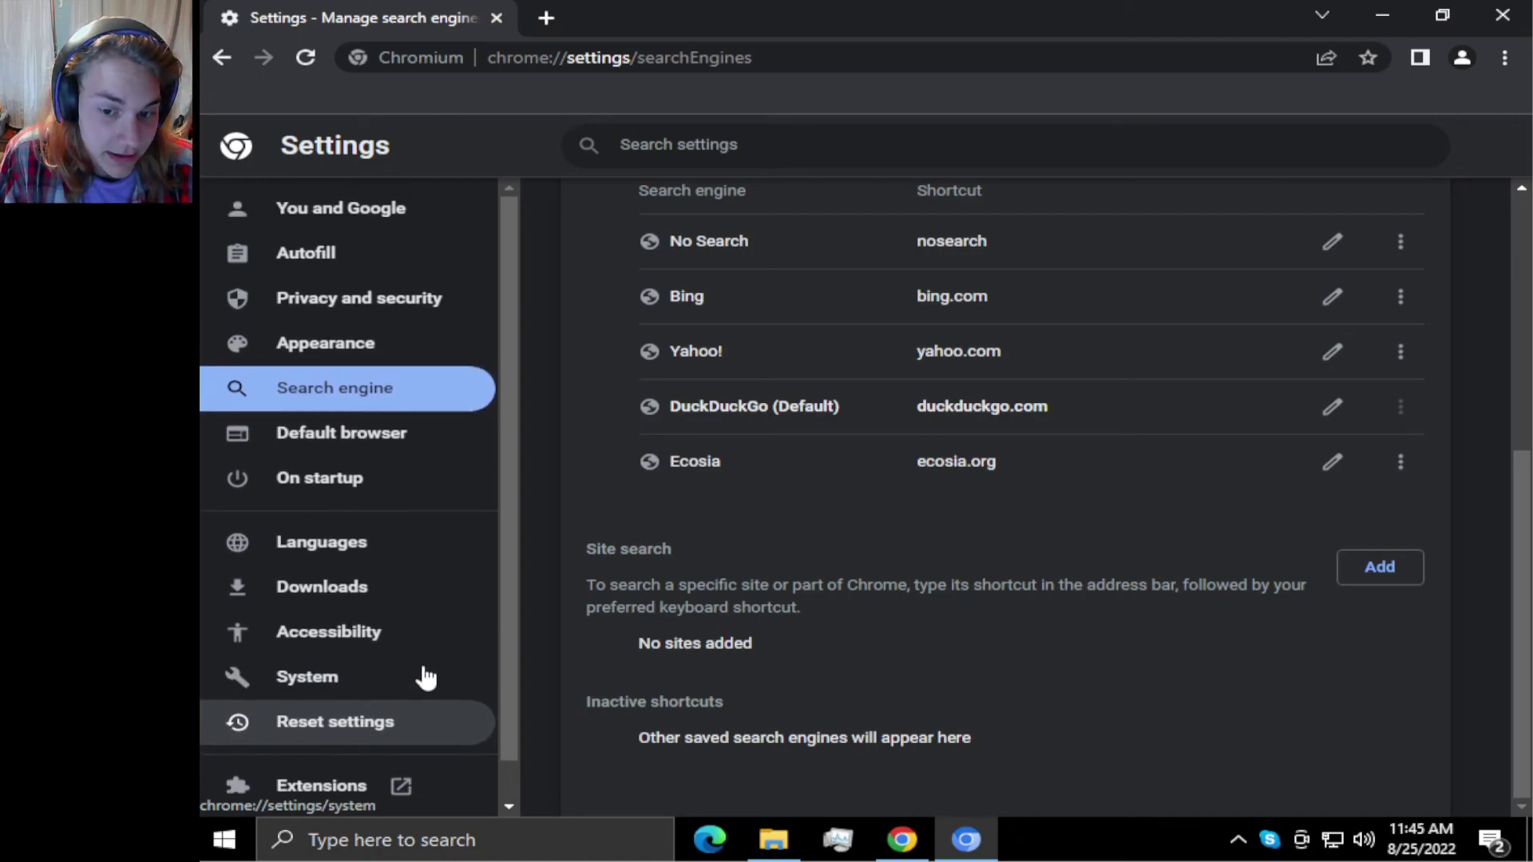
mouse_move(927, 851)
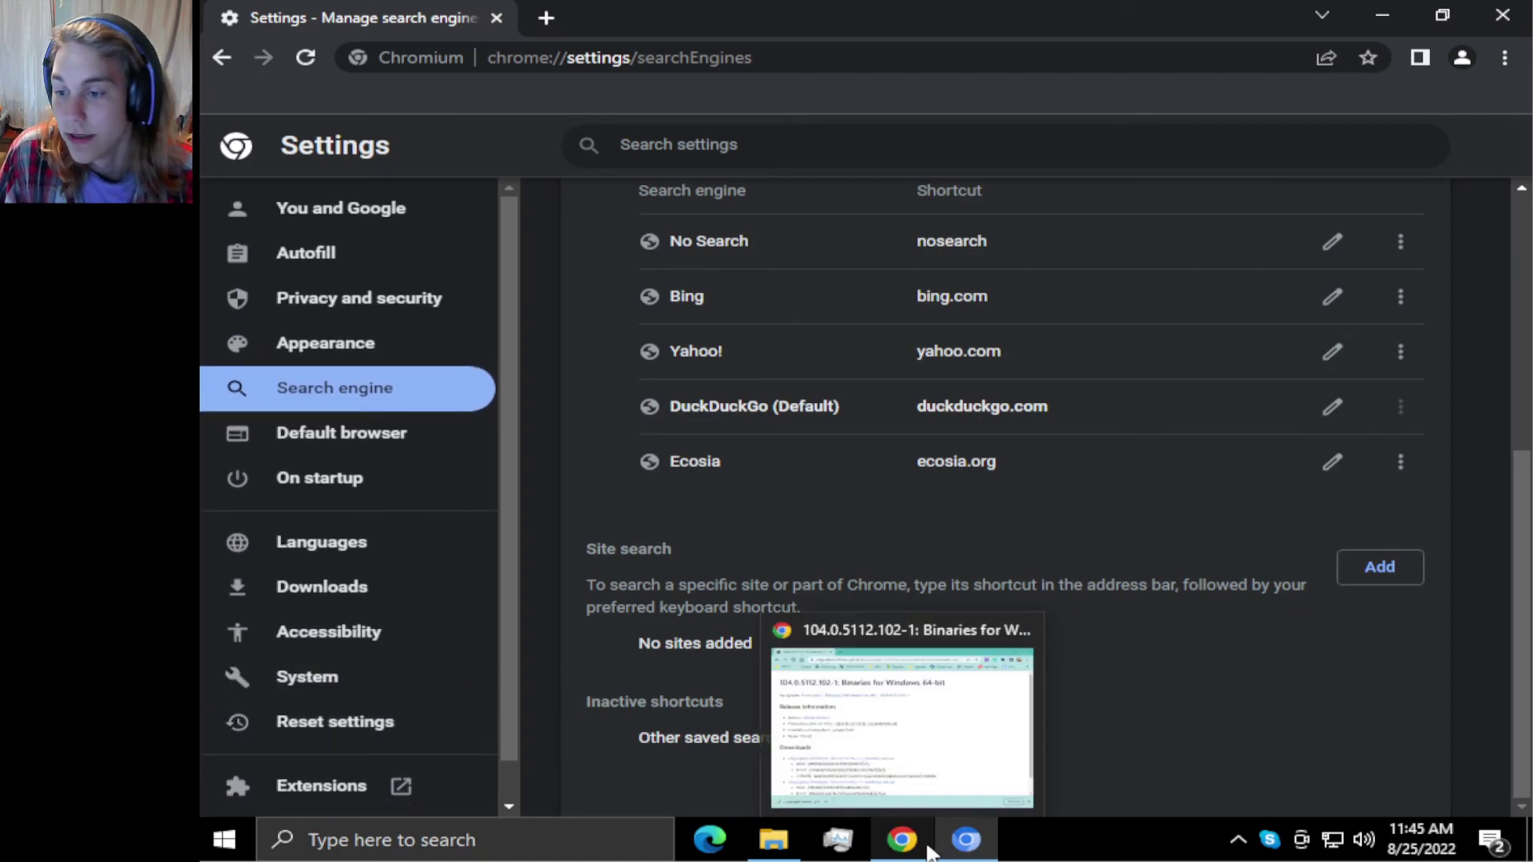